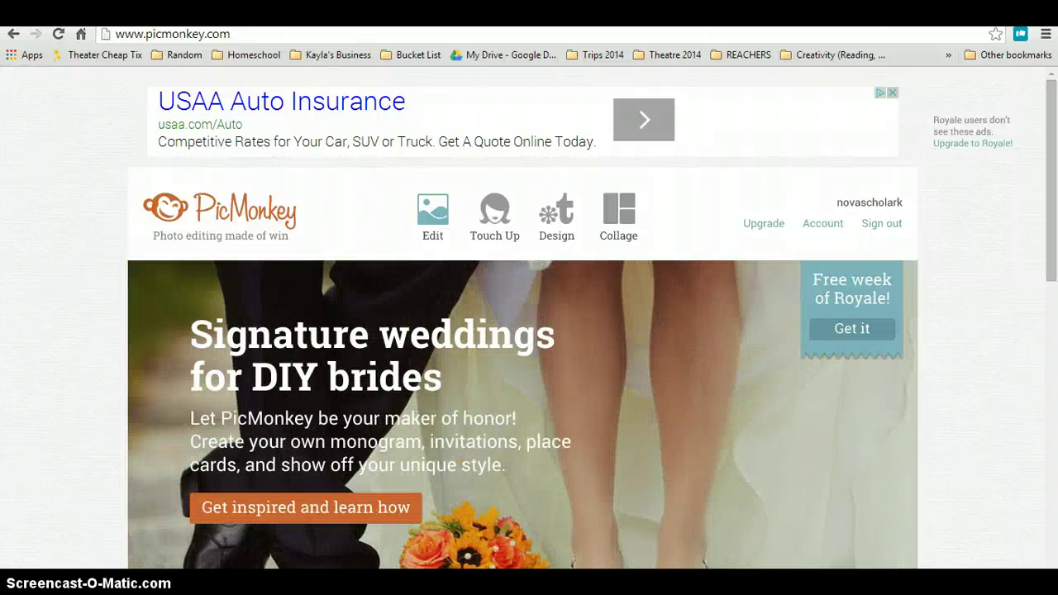
# Step: Switch to the YouTube lapbook video, raise the volume, and watch it from 5:44 to 6:03 before pausing
pyautogui.hotkey('ctrl', 'Tab')
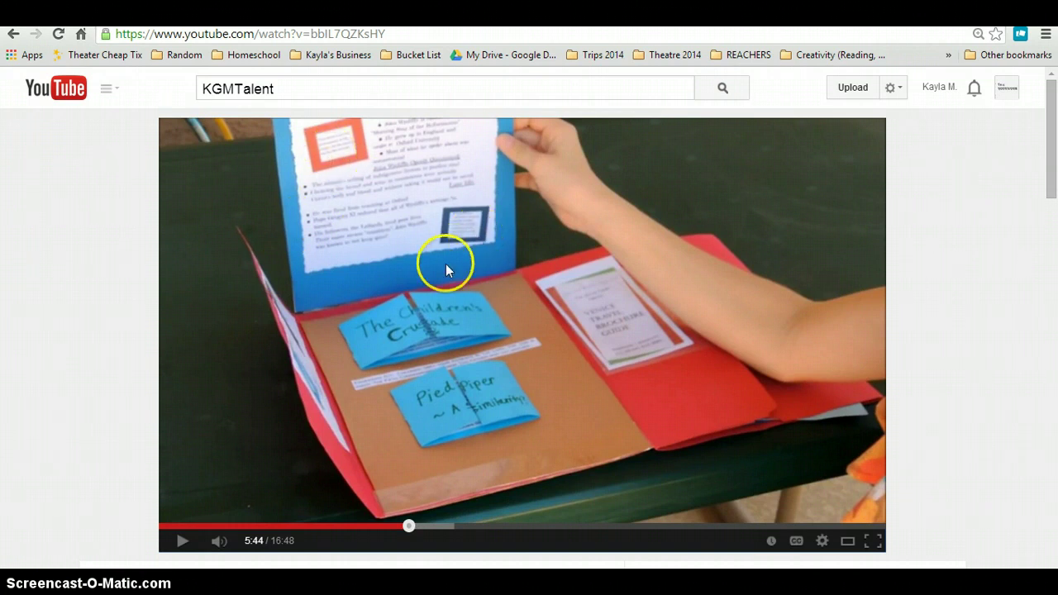
pyautogui.press('XF86AudioRaiseVolume')
pyautogui.press('XF86AudioRaiseVolume')
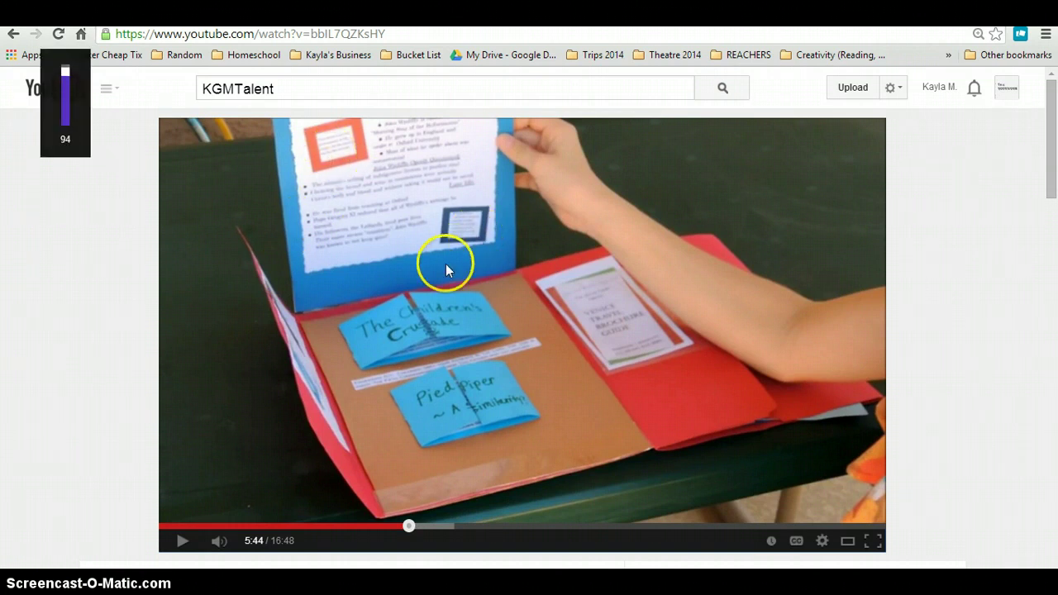
pyautogui.click(507, 283)
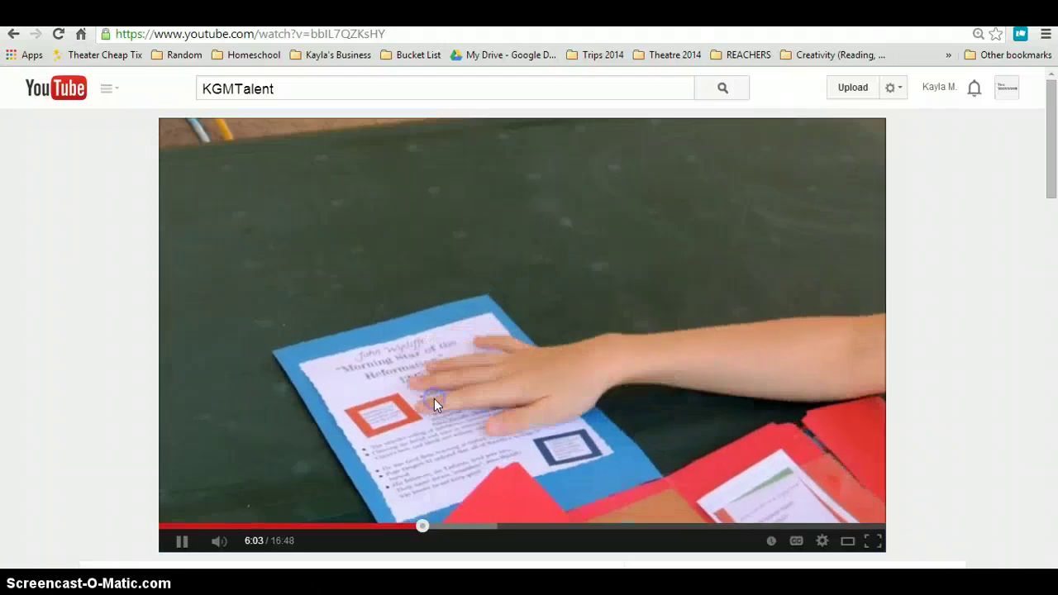
pyautogui.click(434, 398)
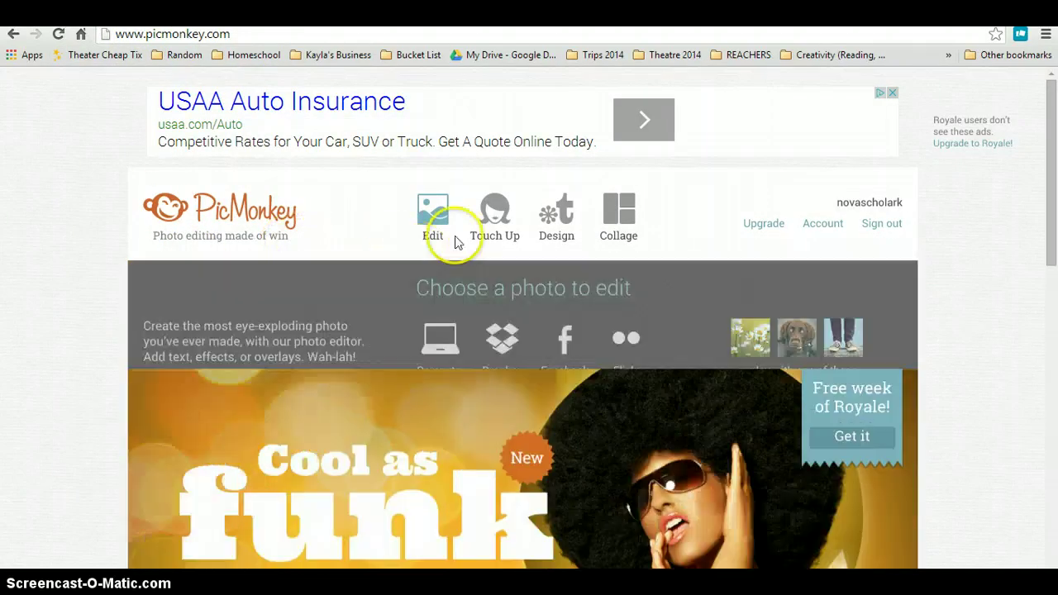
# Step: Return to PicMonkey and start a new design on a blank square canvas
pyautogui.moveTo(560, 217)
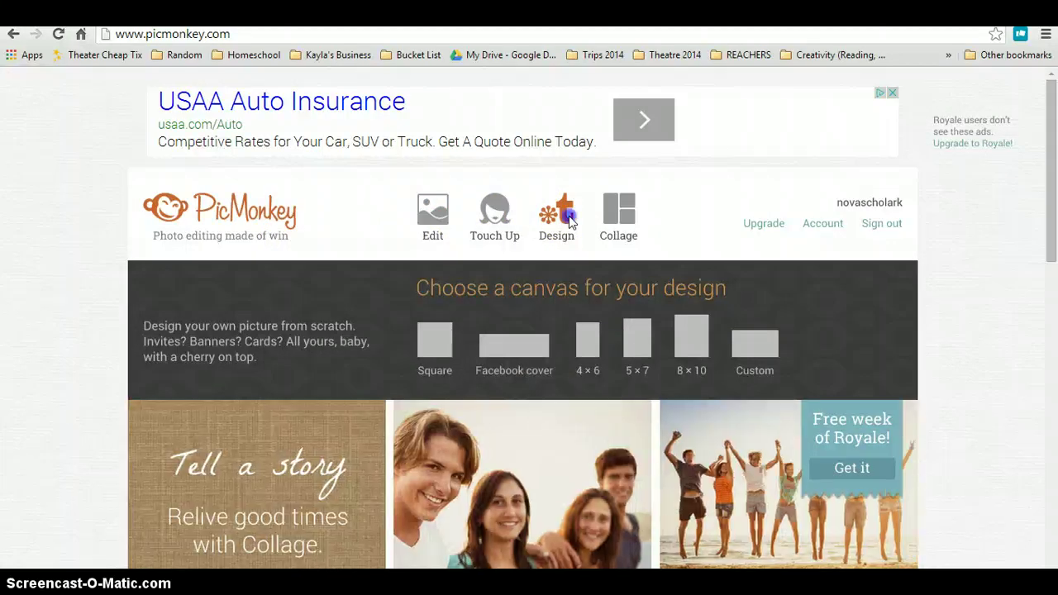
pyautogui.click(569, 217)
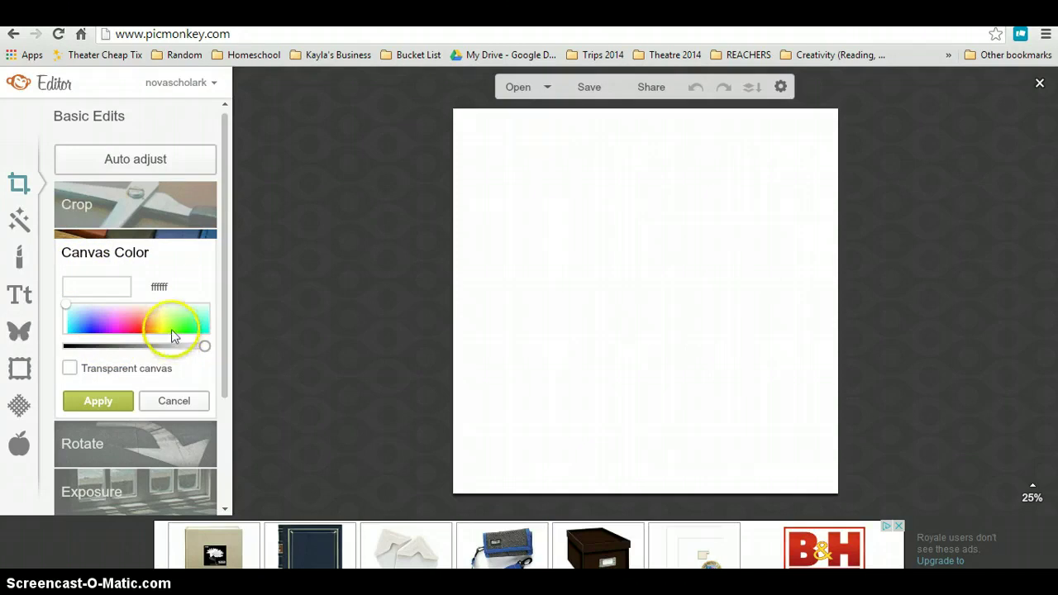
pyautogui.click(187, 15)
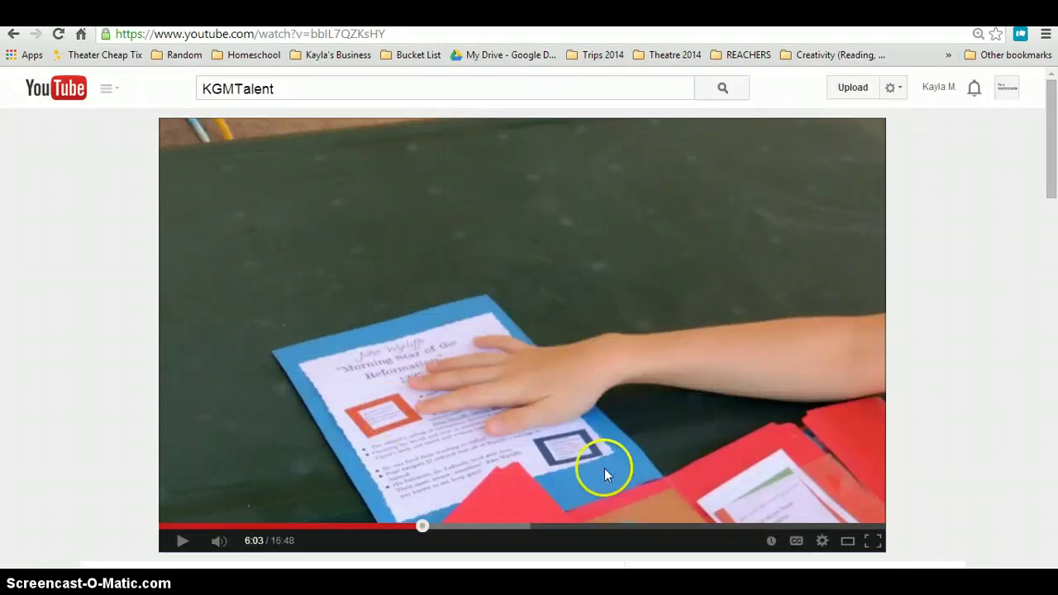
pyautogui.click(70, 14)
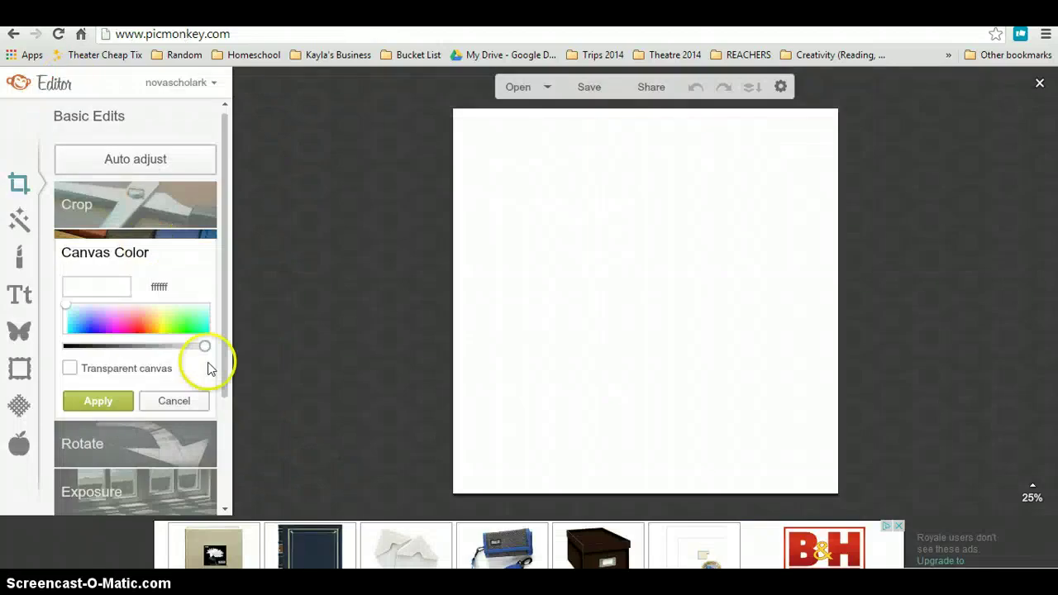
# Step: Try out several canvas colors, including red ff2732, pink ff3559 and turquoise 42ffd3
pyautogui.click(146, 332)
pyautogui.click(139, 329)
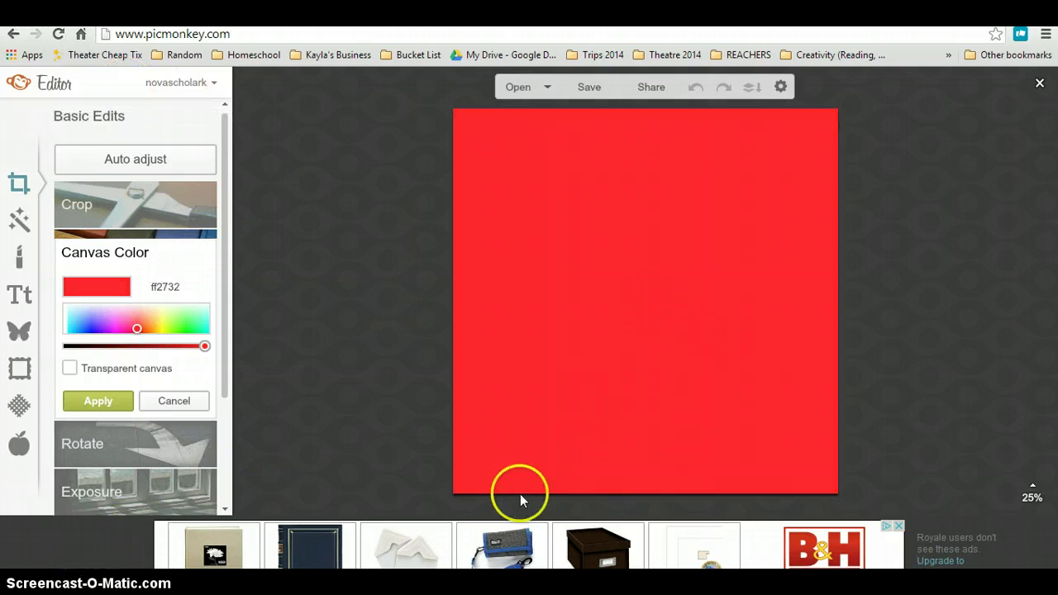
pyautogui.click(141, 329)
pyautogui.click(135, 329)
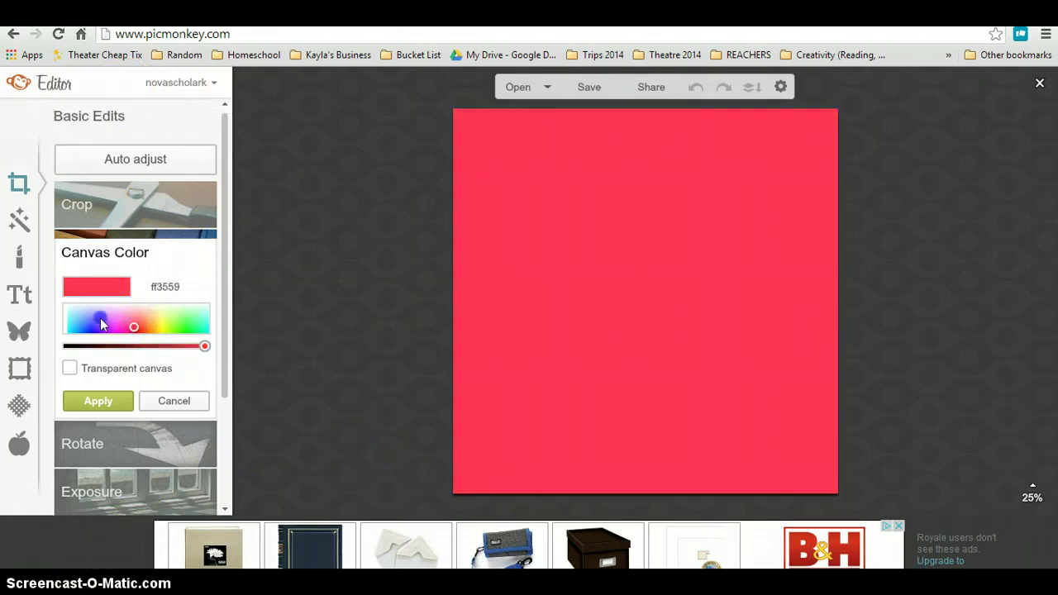
pyautogui.click(100, 319)
pyautogui.click(166, 324)
pyautogui.click(203, 325)
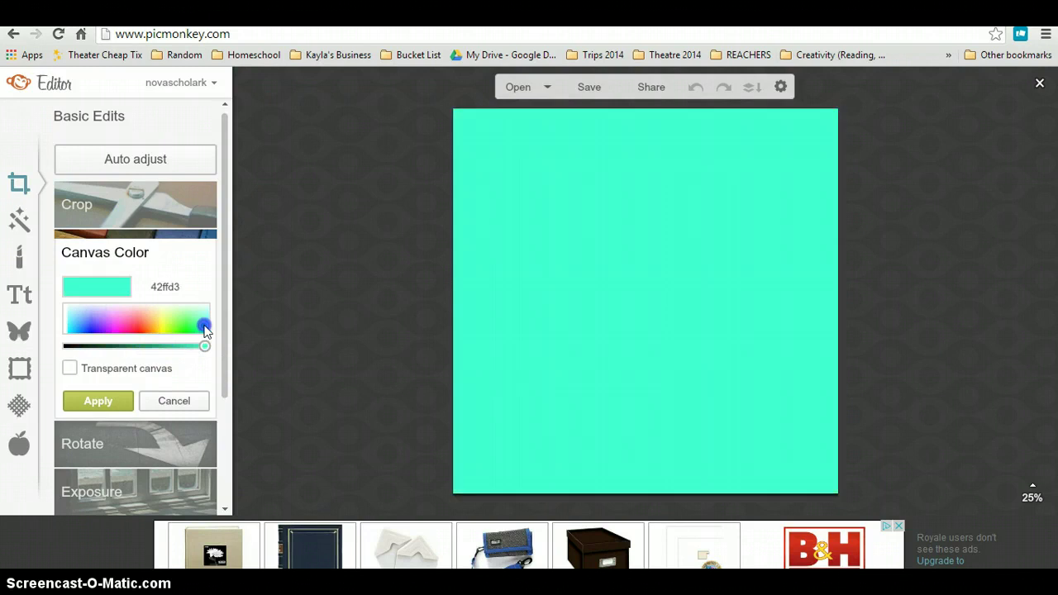
pyautogui.moveTo(205, 347)
pyautogui.mouseDown()
pyautogui.moveTo(104, 349)
pyautogui.moveTo(169, 357)
pyautogui.moveTo(56, 348)
pyautogui.moveTo(206, 346)
pyautogui.mouseUp()
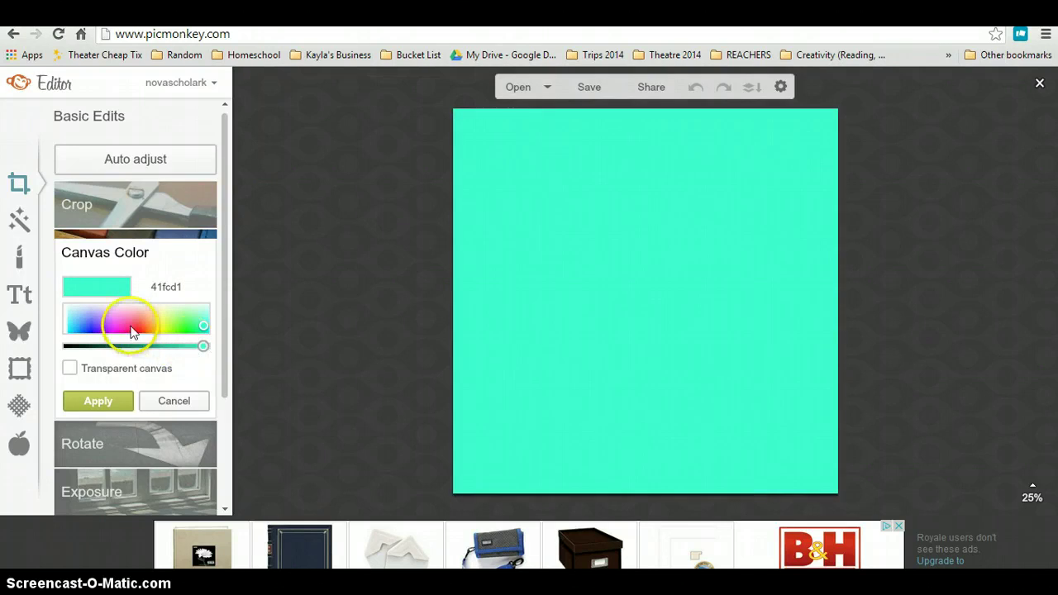
# Step: Set the canvas color to red fc2420 and apply it
pyautogui.moveTo(123, 323); pyautogui.dragTo(138, 329)
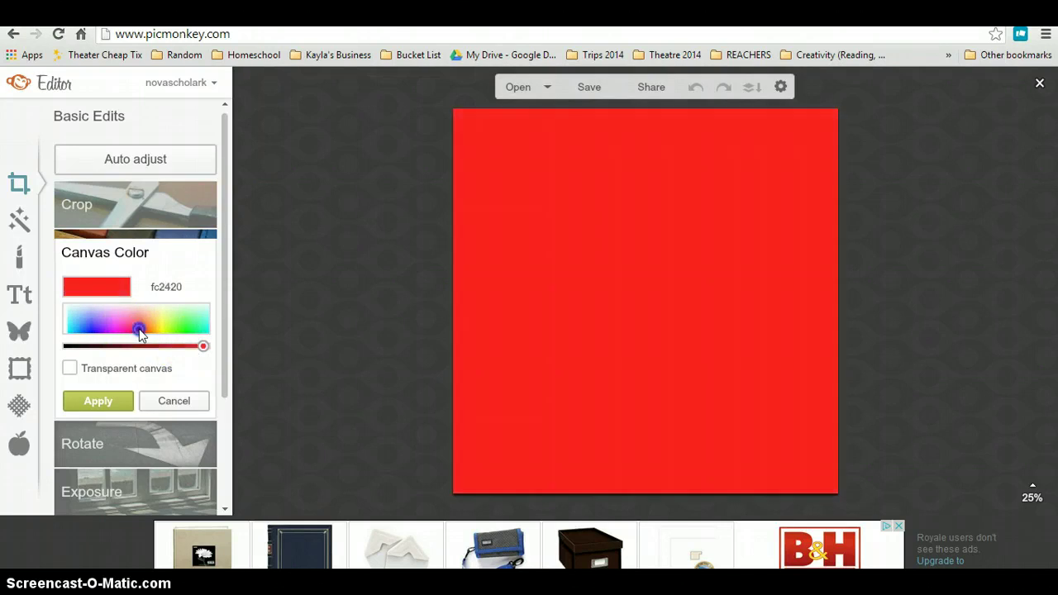
pyautogui.click(76, 404)
pyautogui.click(76, 405)
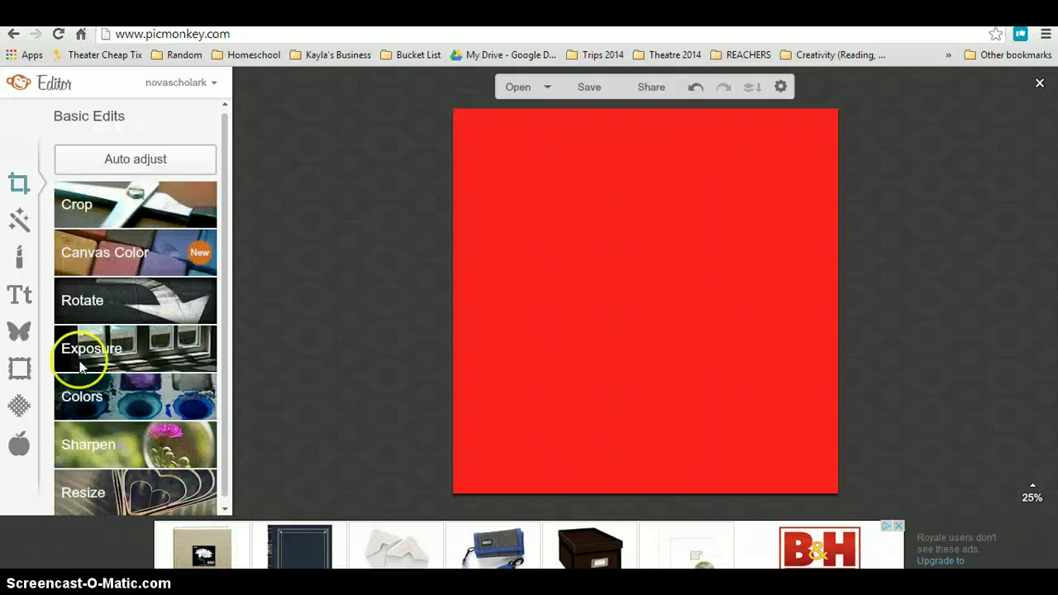
# Step: Find a plain white image in the documents by searching for "white" and add it as a custom overlay
pyautogui.click(20, 332)
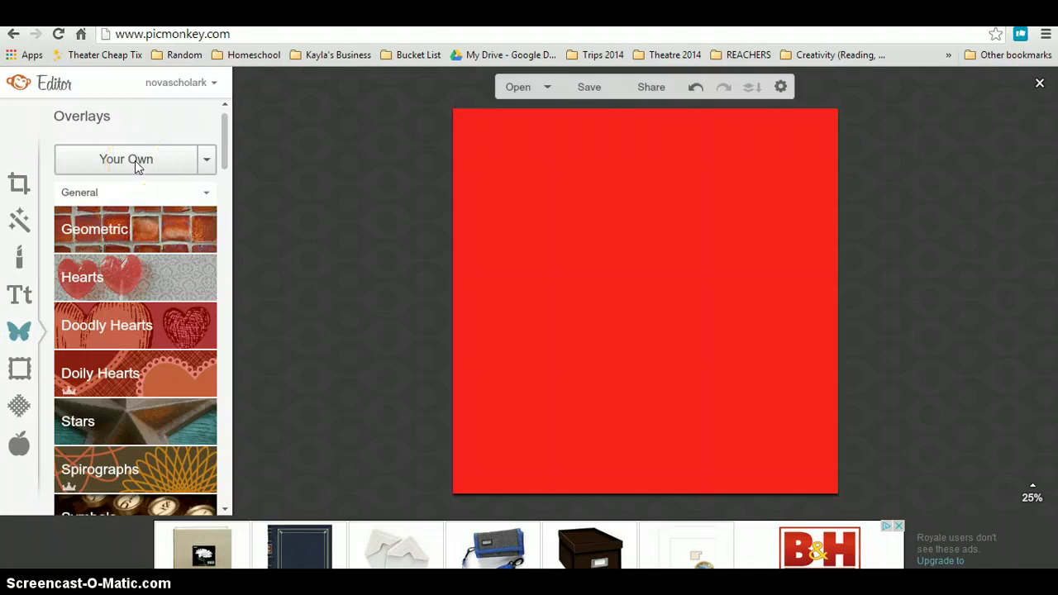
pyautogui.click(135, 160)
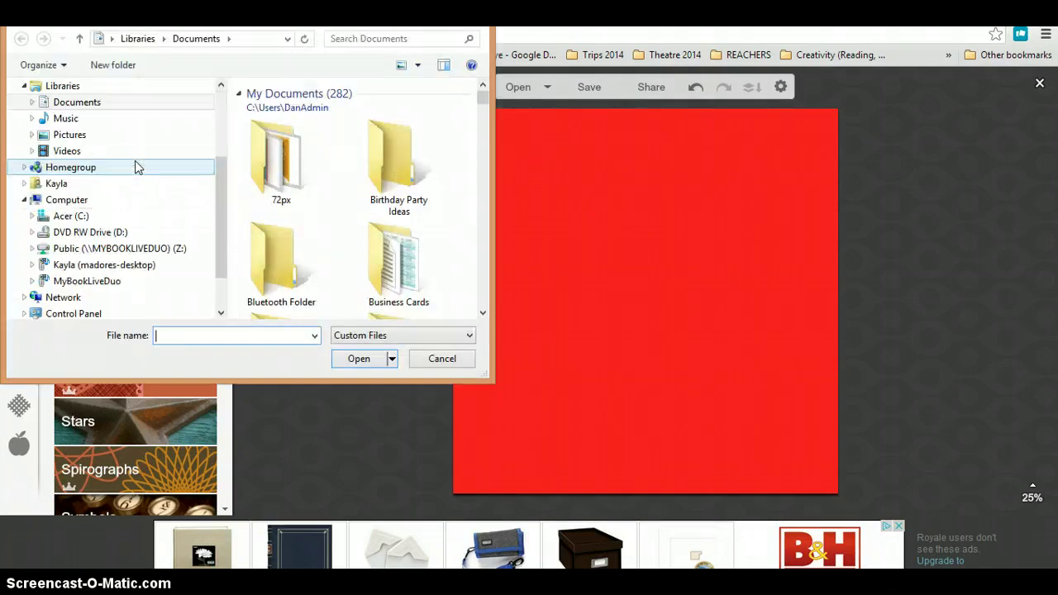
pyautogui.moveTo(143, 167); pyautogui.dragTo(219, 130)
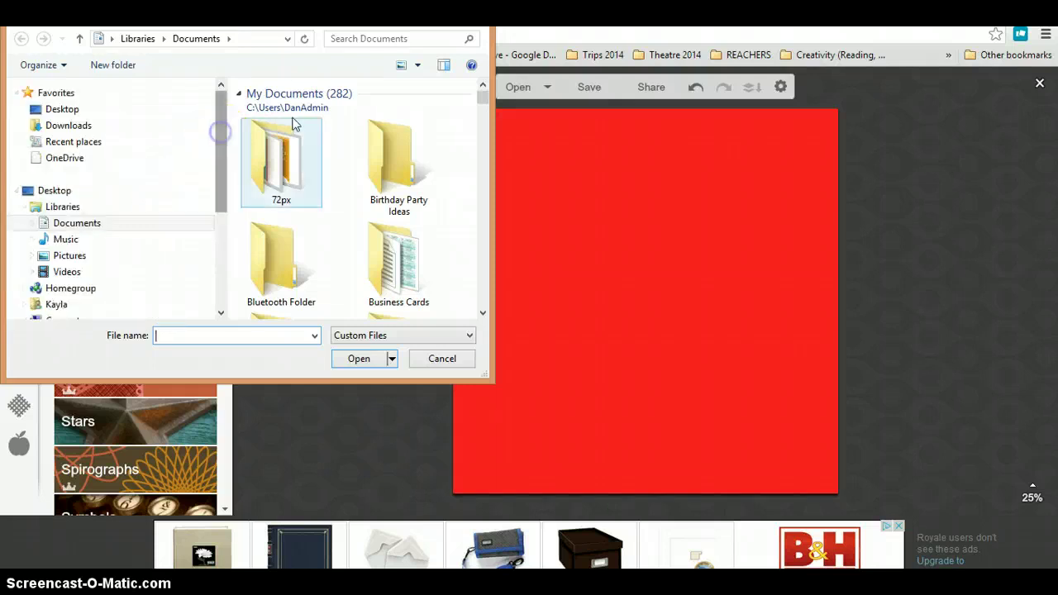
pyautogui.click(366, 39)
pyautogui.write('whit')
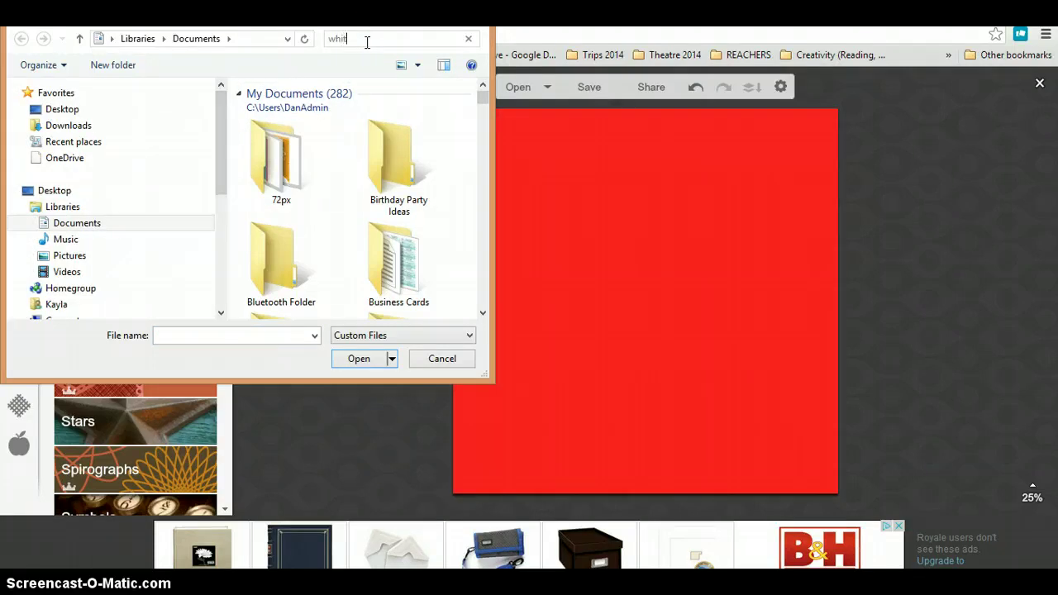
pyautogui.write('e')
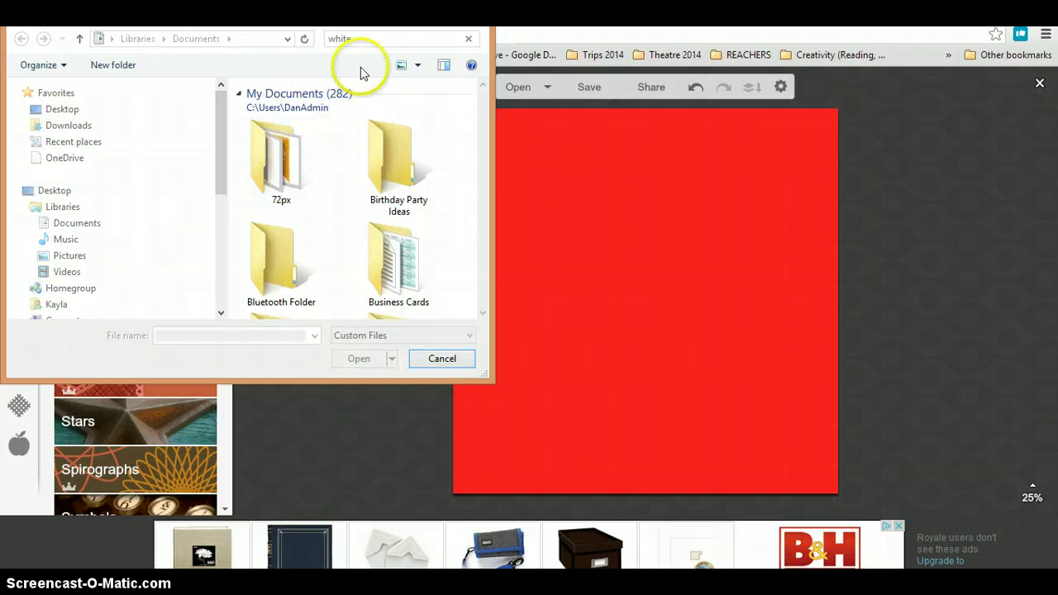
pyautogui.doubleClick(330, 94)
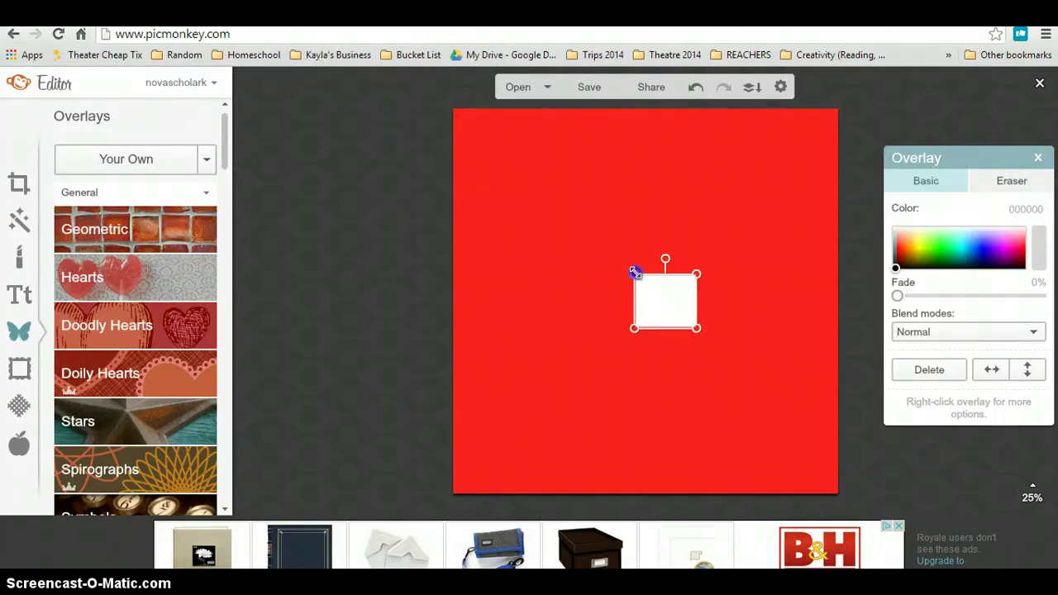
# Step: Enlarge the white overlay to about two thirds of the canvas width and place it near the canvas center
pyautogui.moveTo(605, 245); pyautogui.dragTo(633, 297)
pyautogui.moveTo(539, 221); pyautogui.dragTo(510, 199)
pyautogui.moveTo(571, 274)
pyautogui.mouseDown()
pyautogui.moveTo(588, 291)
pyautogui.moveTo(586, 279)
pyautogui.mouseUp()
pyautogui.click(591, 267)
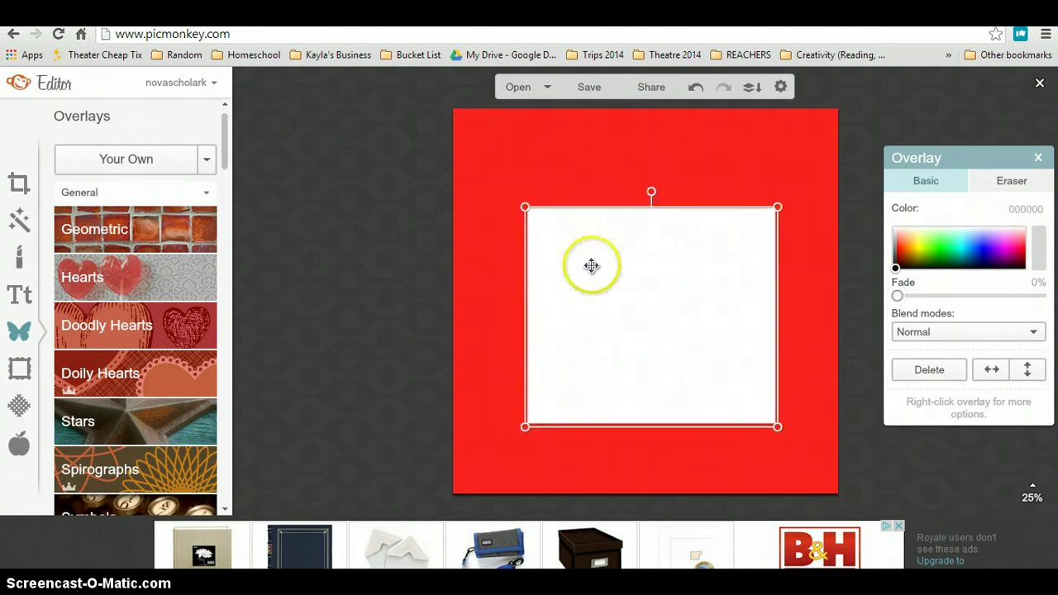
# Step: Enlarge the white overlay further to about three quarters of the canvas width, center it within the red border, and deselect it
pyautogui.click(524, 206)
pyautogui.click(493, 236)
pyautogui.click(543, 204)
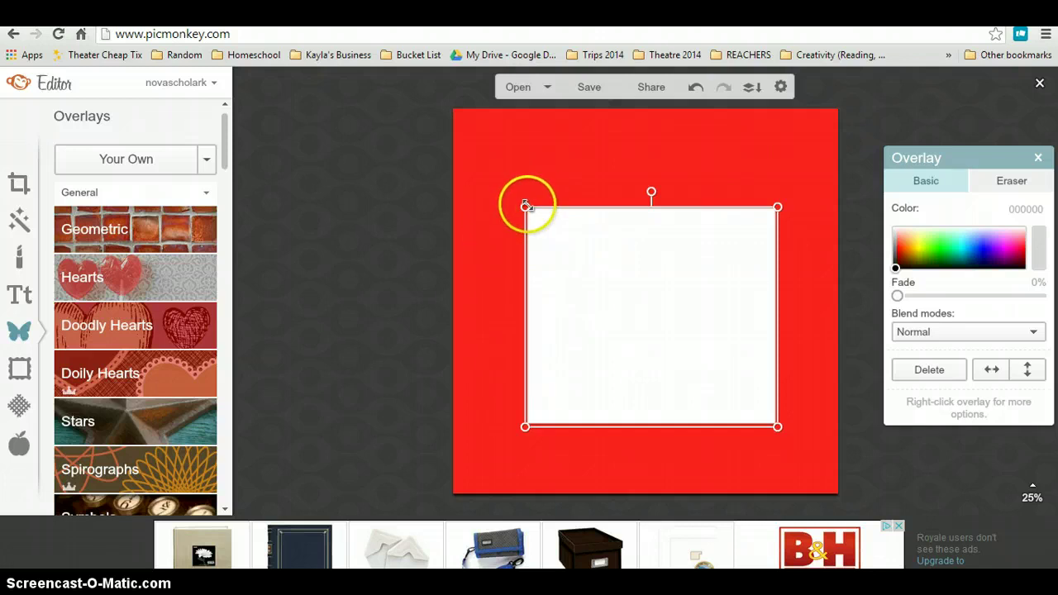
pyautogui.moveTo(524, 207); pyautogui.dragTo(493, 175)
pyautogui.moveTo(571, 234); pyautogui.dragTo(586, 241)
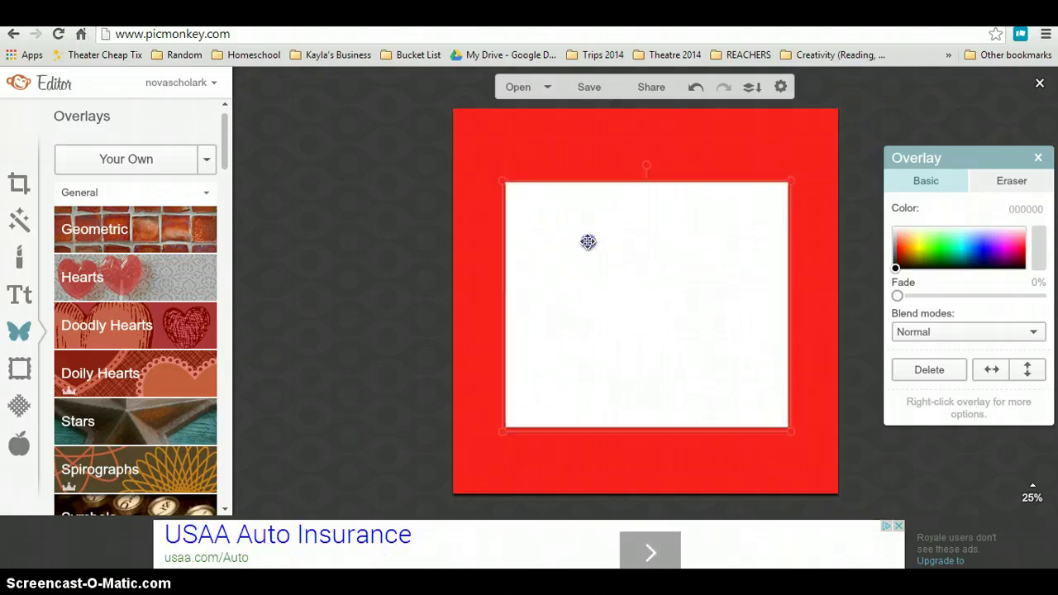
pyautogui.click(587, 240)
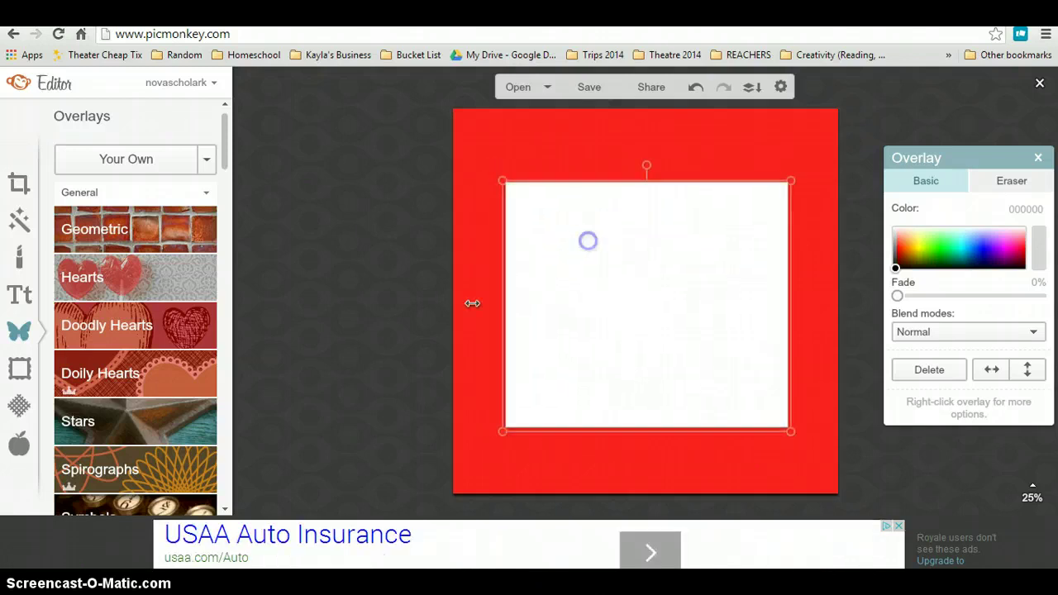
pyautogui.moveTo(497, 174); pyautogui.dragTo(491, 170)
pyautogui.click(524, 186)
pyautogui.moveTo(554, 219); pyautogui.dragTo(556, 222)
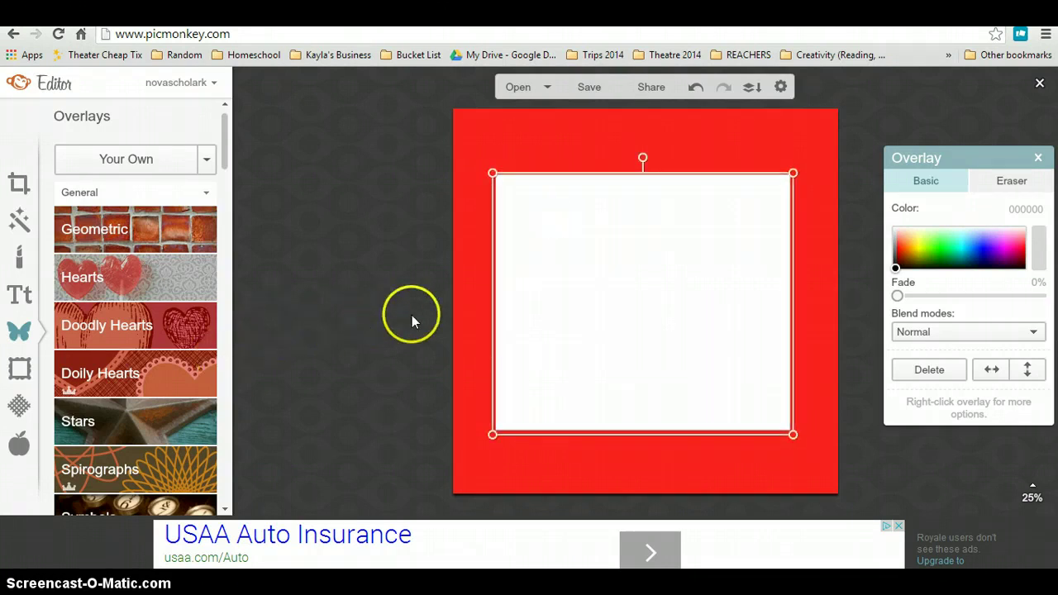
pyautogui.click(369, 284)
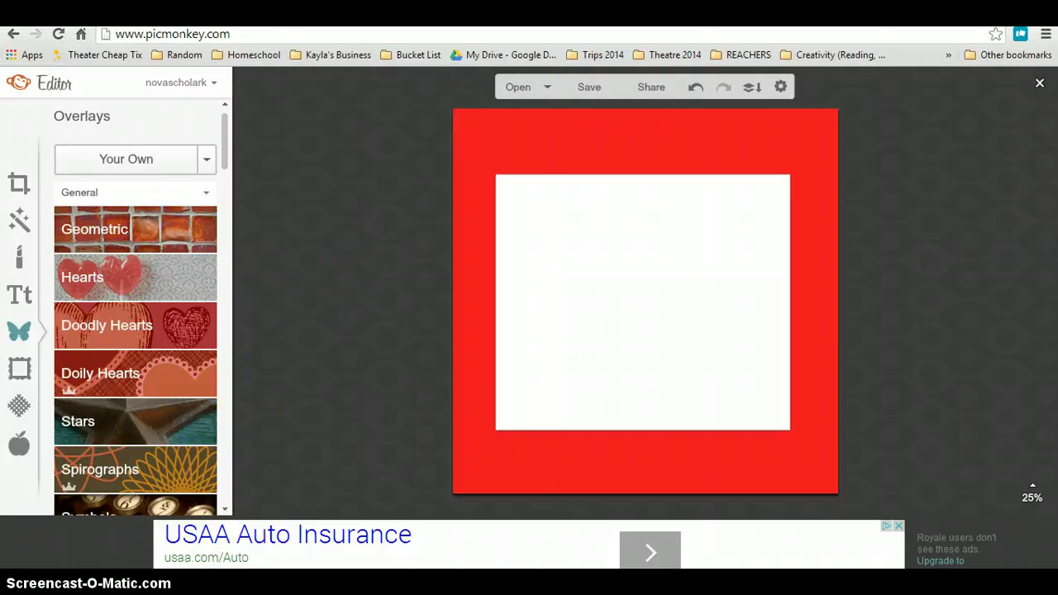
# Step: Add a text box to the design using the Times New Roman font
pyautogui.click(16, 295)
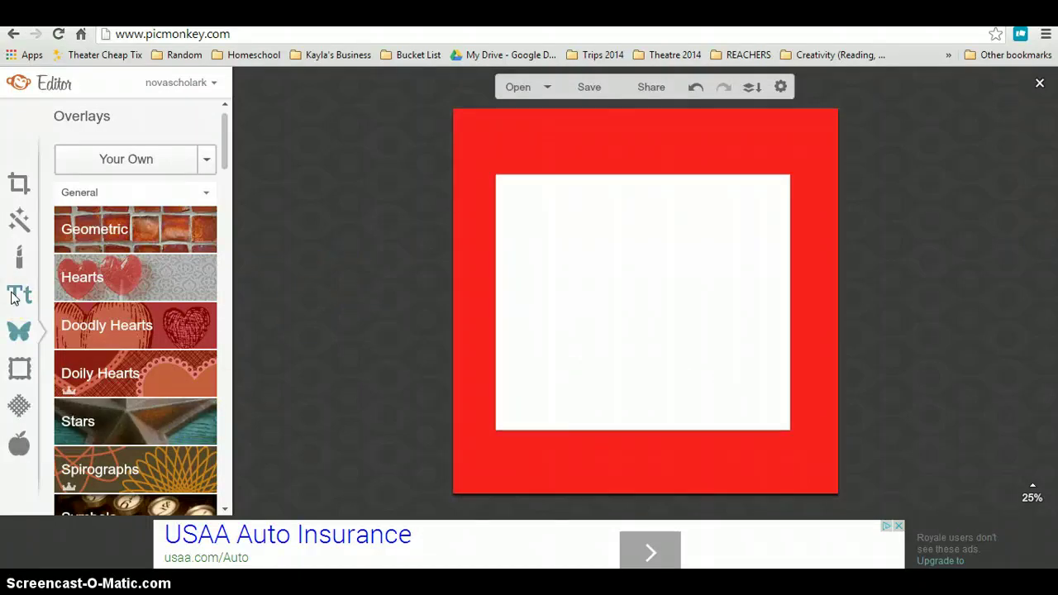
pyautogui.click(17, 298)
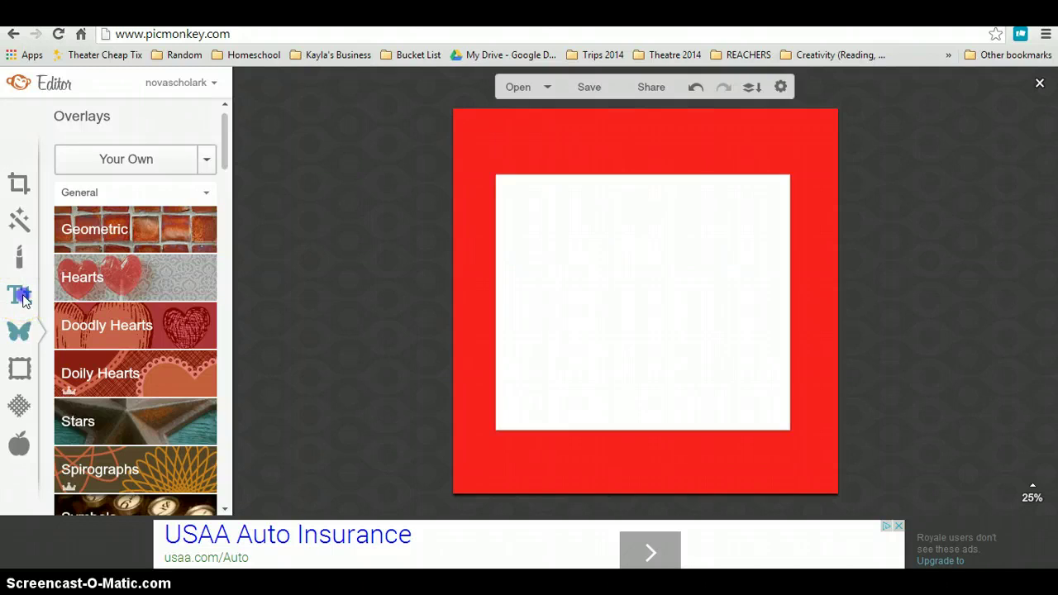
pyautogui.click(19, 299)
pyautogui.moveTo(225, 211); pyautogui.dragTo(227, 251)
pyautogui.click(145, 400)
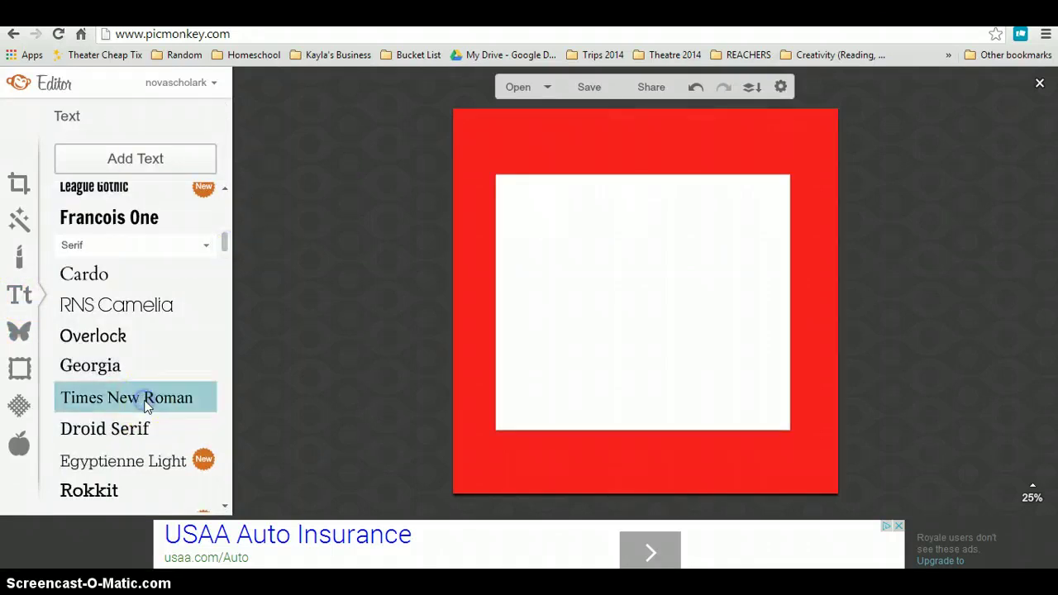
pyautogui.click(119, 162)
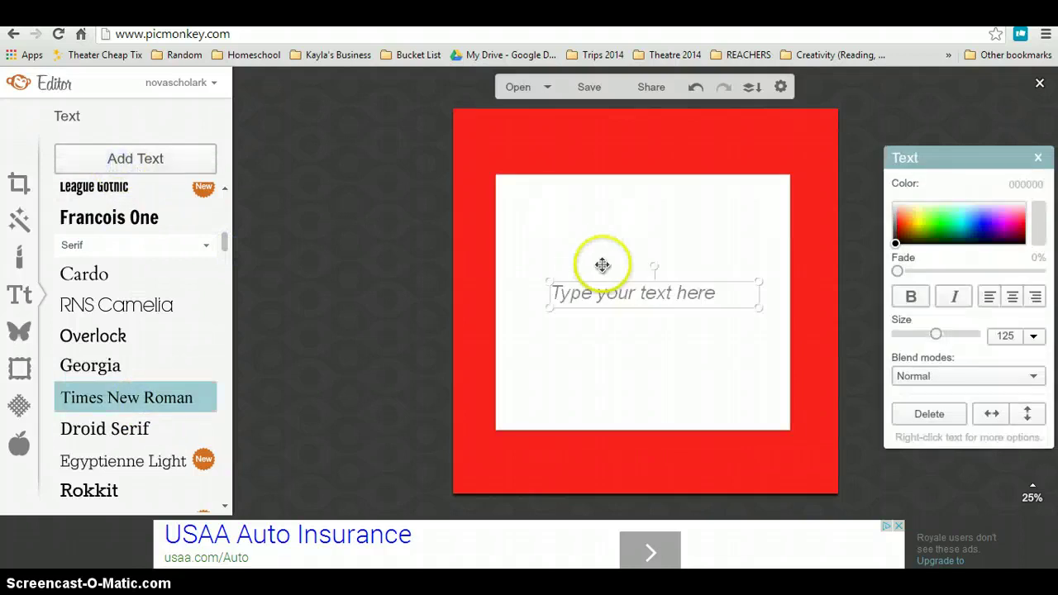
# Step: Enter "Hello there" in the text box, with "-Albert Einstein" on a second line
pyautogui.click(644, 294)
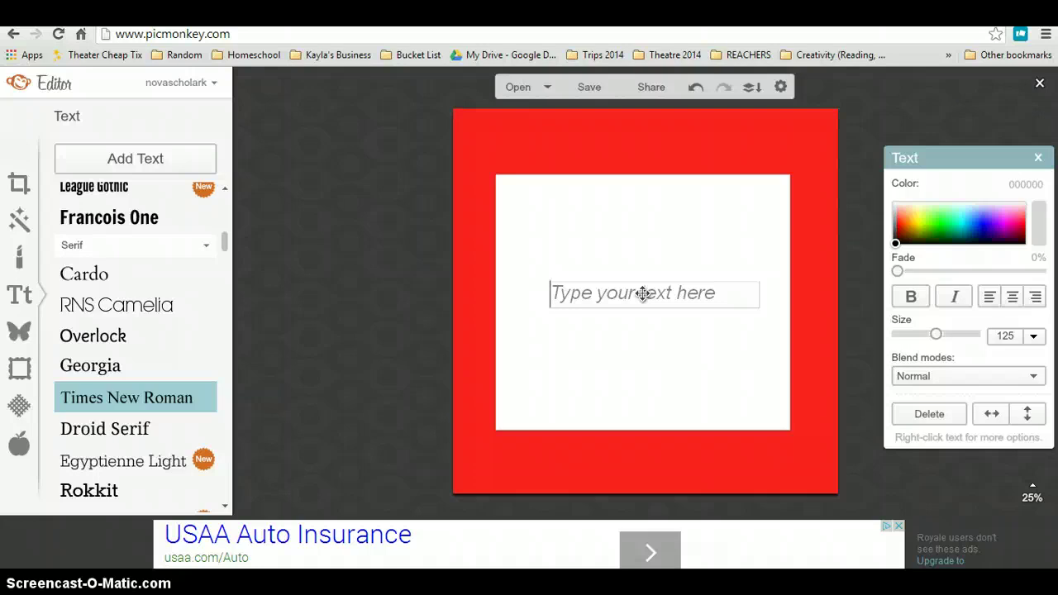
pyautogui.click(466, 130)
pyautogui.click(621, 323)
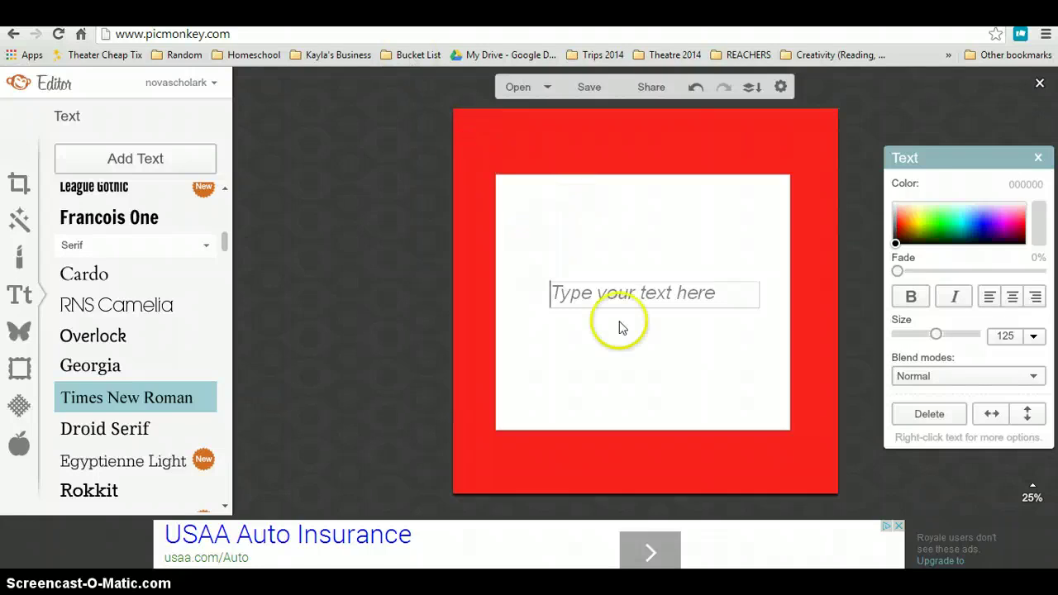
pyautogui.write('Hel')
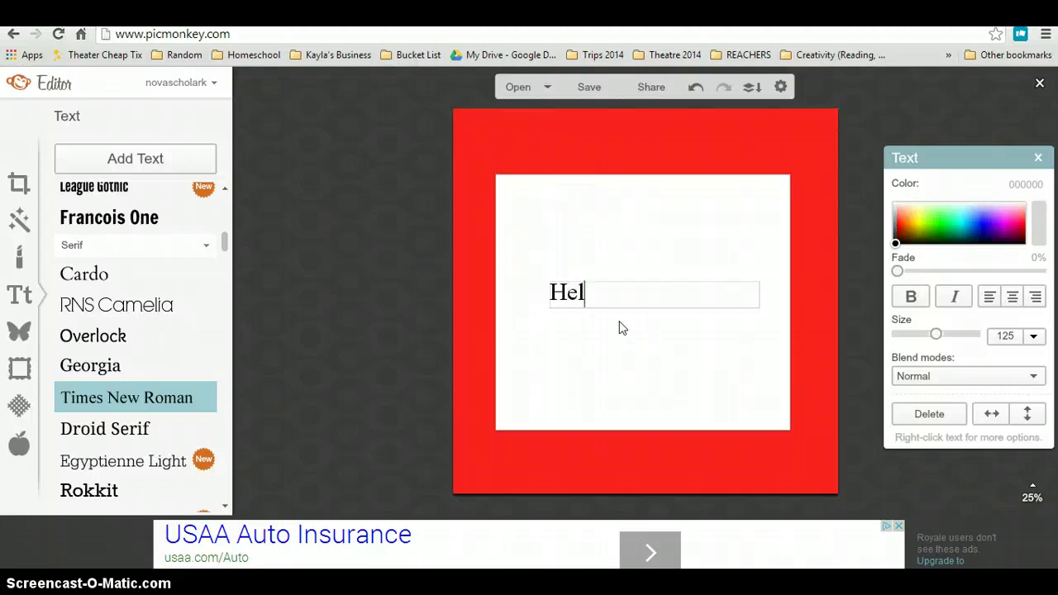
pyautogui.write('lo there')
pyautogui.press('Return')
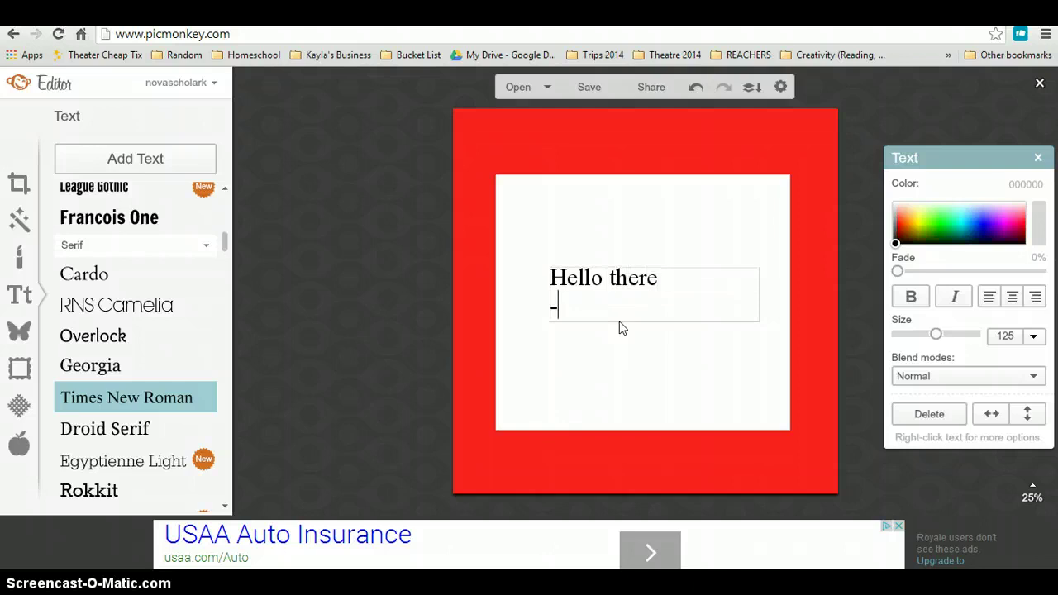
pyautogui.click(619, 329)
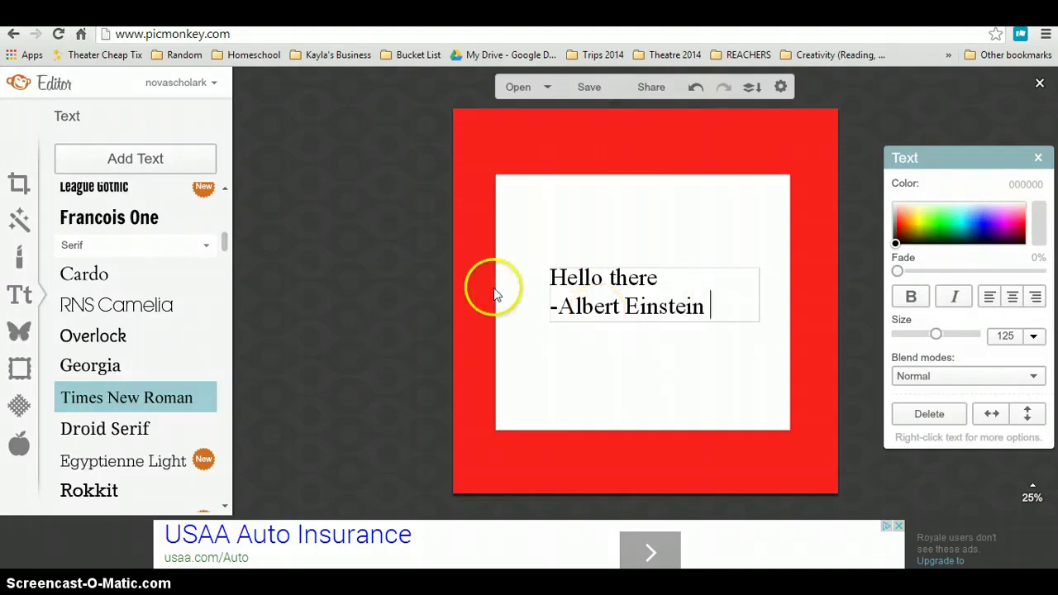
# Step: Change the font of both lines of the quote text to the Playball script font
pyautogui.moveTo(712, 311); pyautogui.dragTo(524, 286)
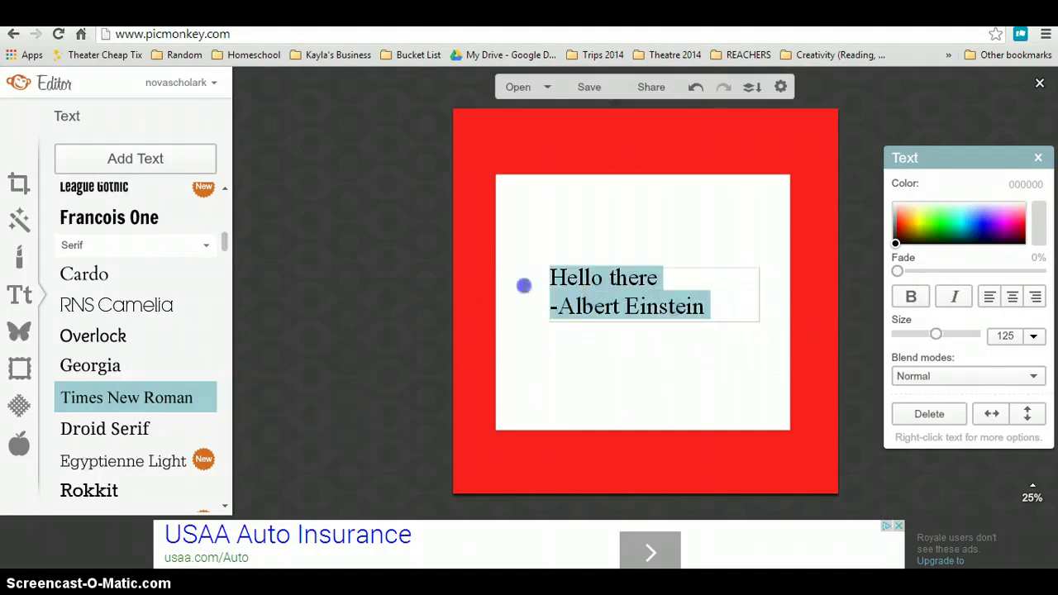
pyautogui.click(251, 258)
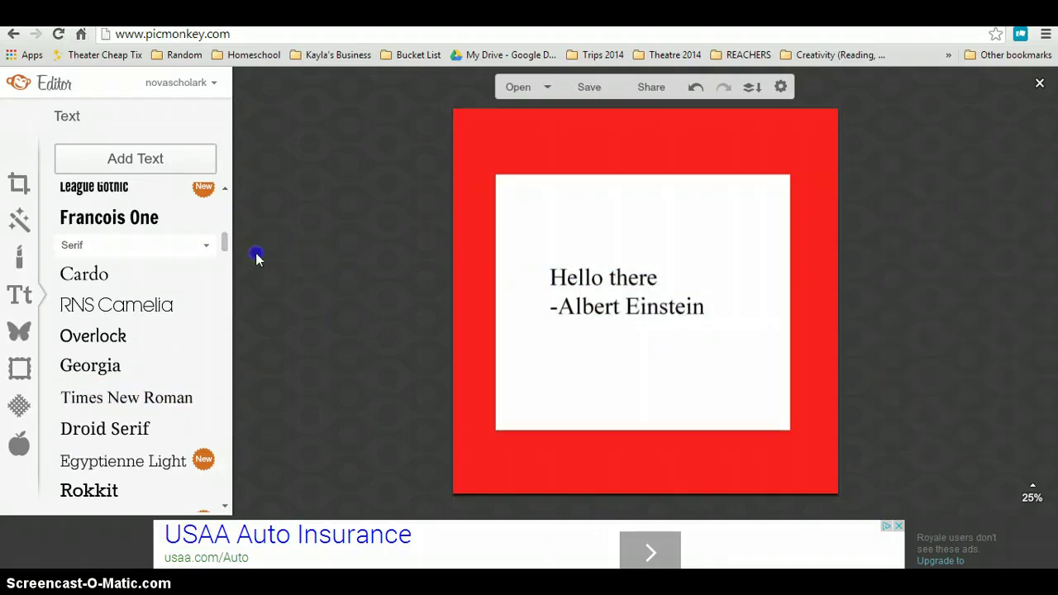
pyautogui.click(695, 325)
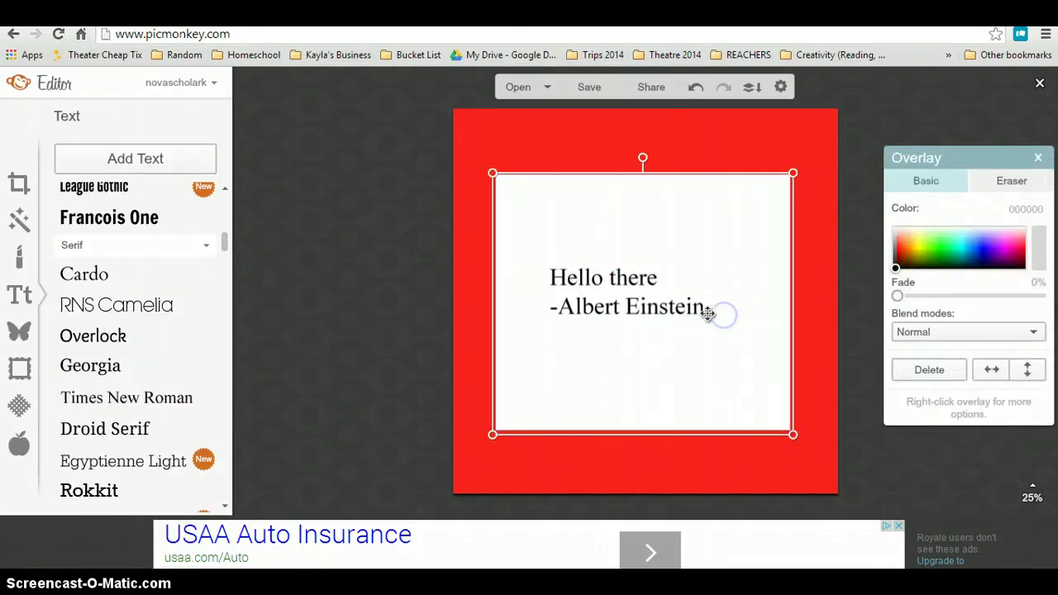
pyautogui.click(625, 281)
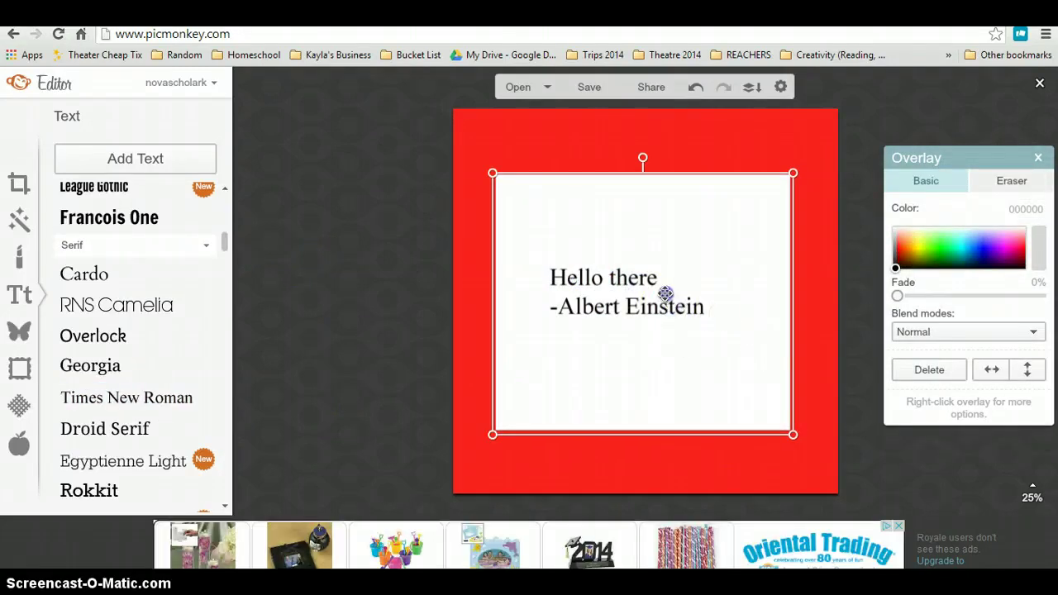
pyautogui.click(676, 311)
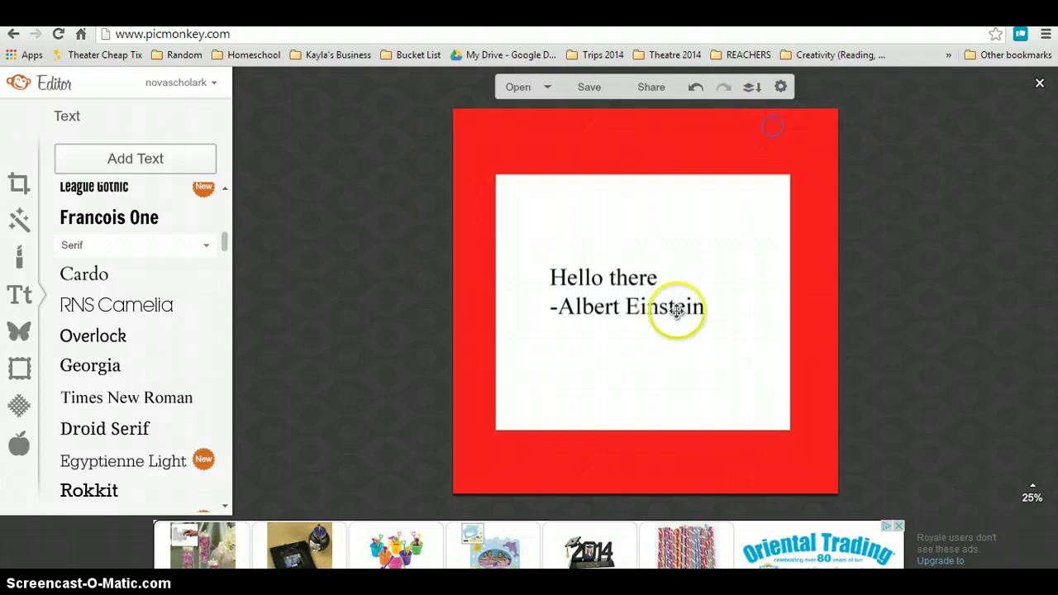
pyautogui.doubleClick(680, 308)
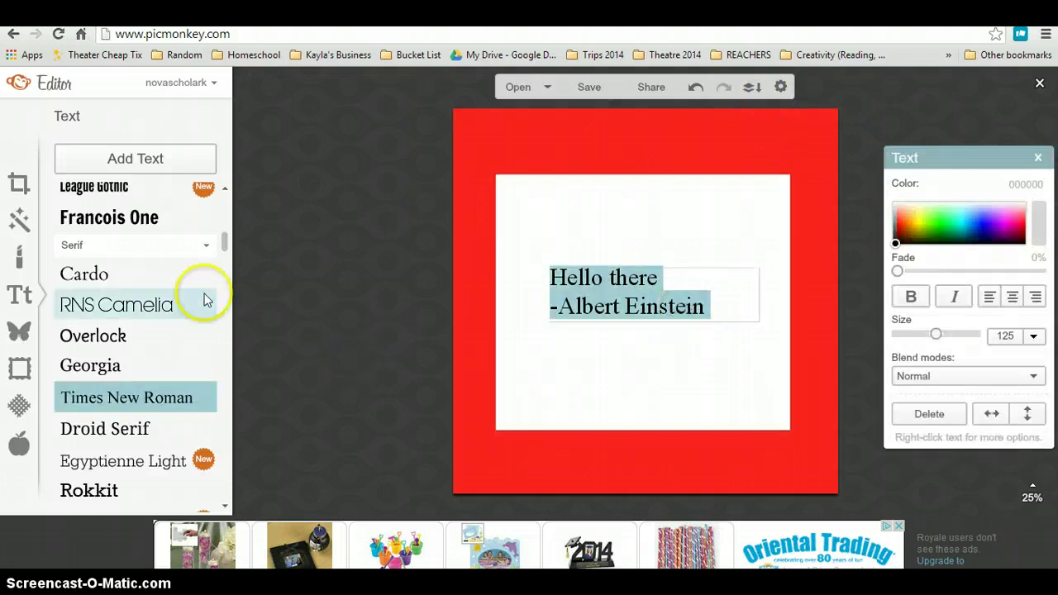
pyautogui.moveTo(223, 266); pyautogui.dragTo(220, 306)
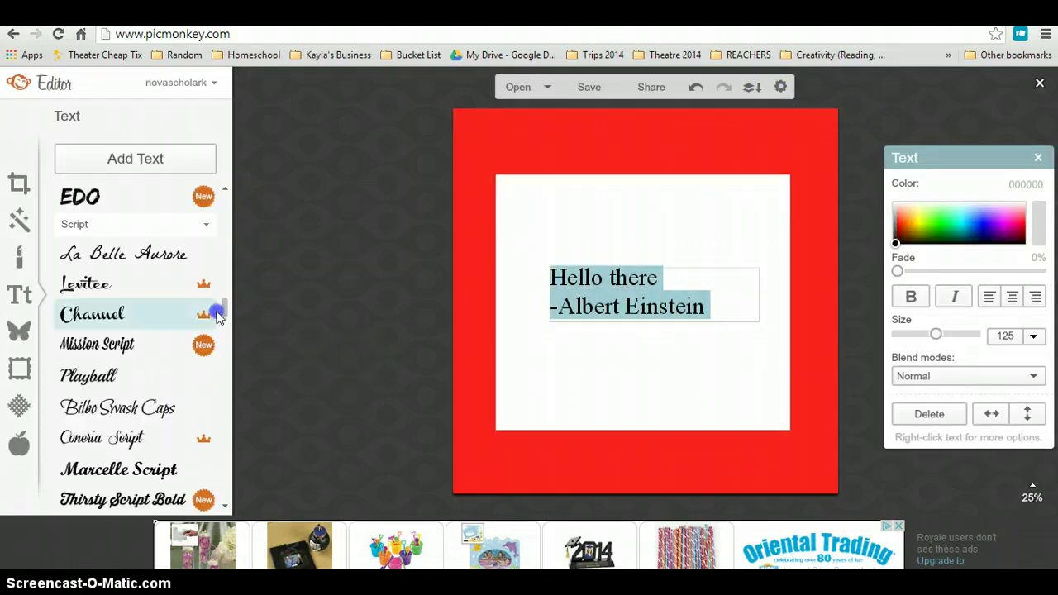
pyautogui.click(156, 258)
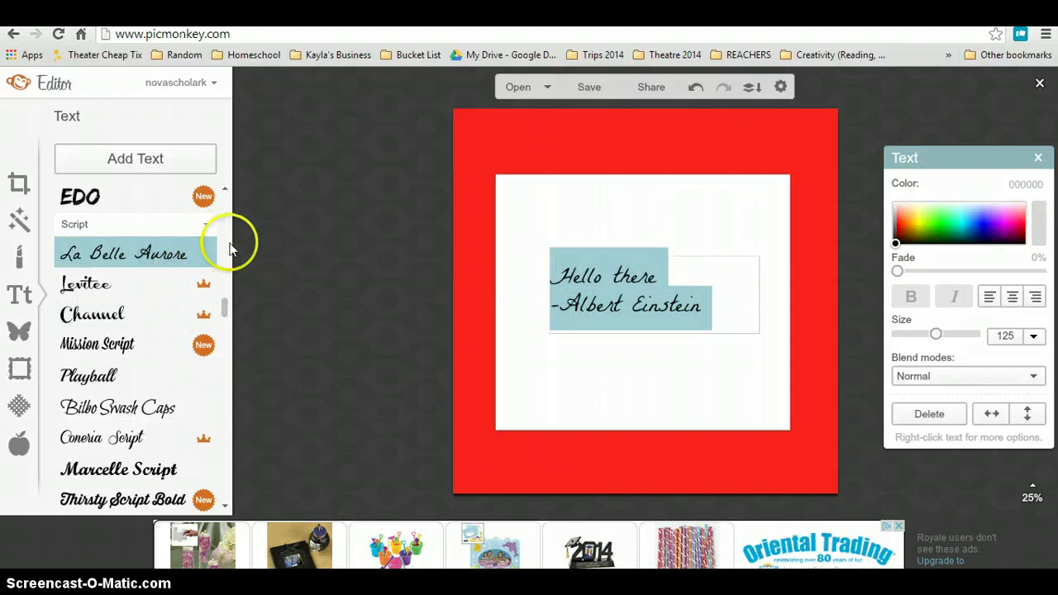
pyautogui.click(167, 388)
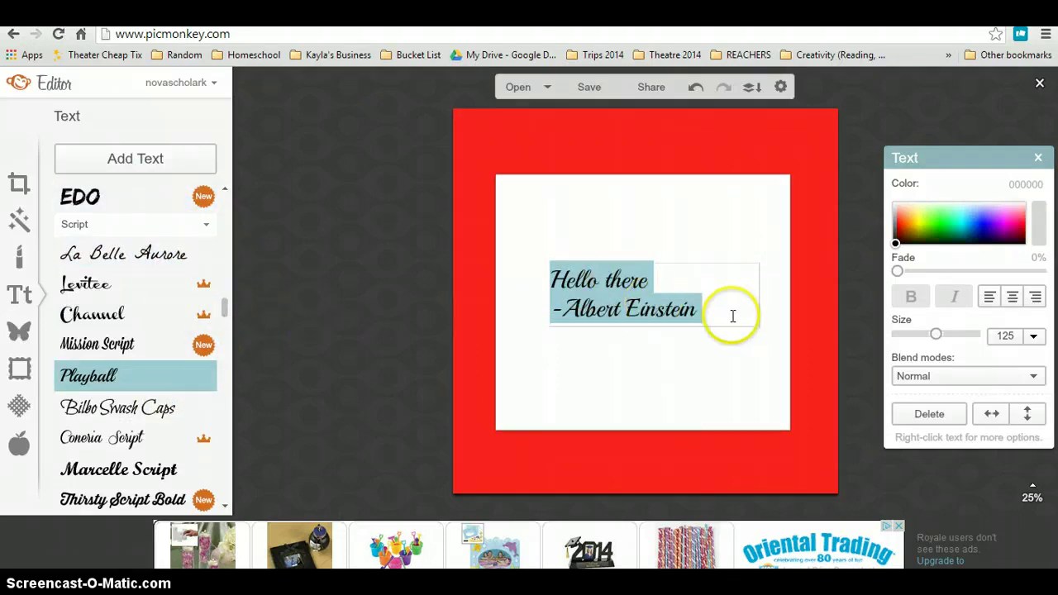
# Step: Nudge the quote text box slightly down and right and center-align its two lines
pyautogui.click(747, 390)
pyautogui.moveTo(664, 294); pyautogui.dragTo(670, 302)
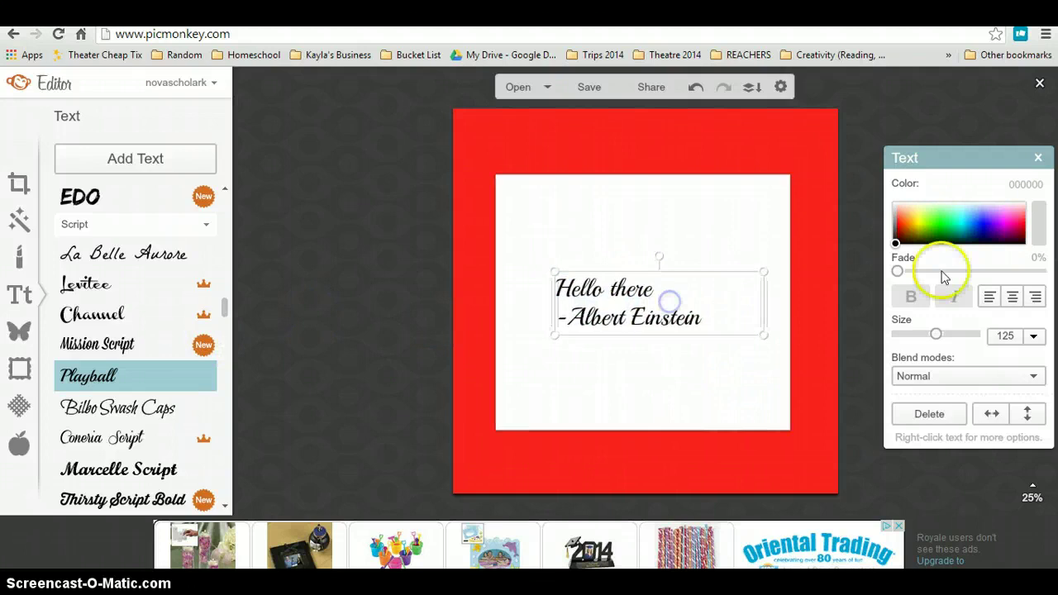
pyautogui.click(1015, 299)
pyautogui.click(727, 307)
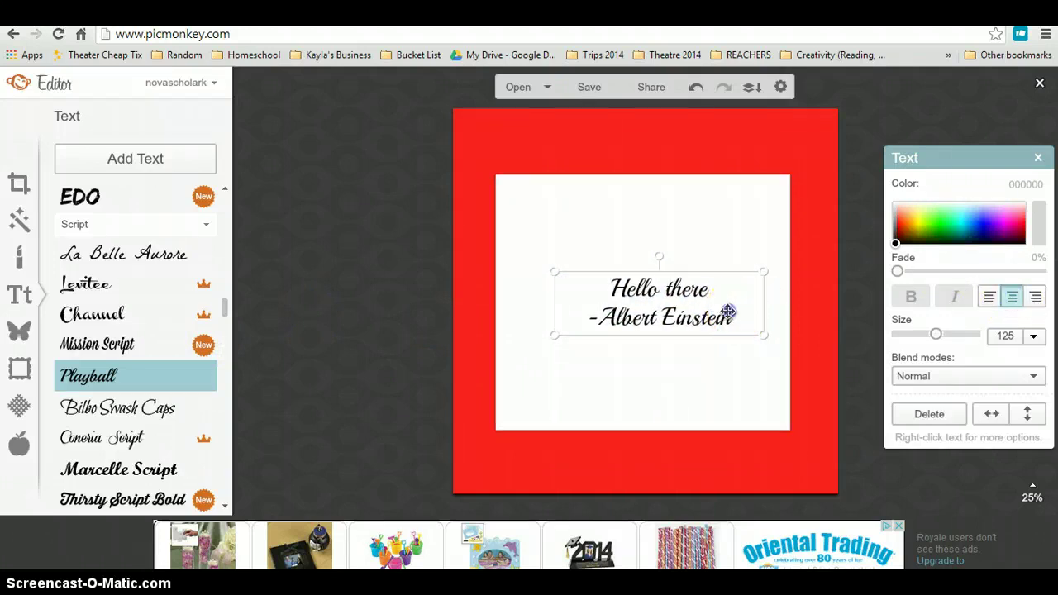
# Step: Enlarge the quote text box from its corner and set the text size to 700
pyautogui.moveTo(543, 274); pyautogui.dragTo(485, 253)
pyautogui.doubleClick(685, 302)
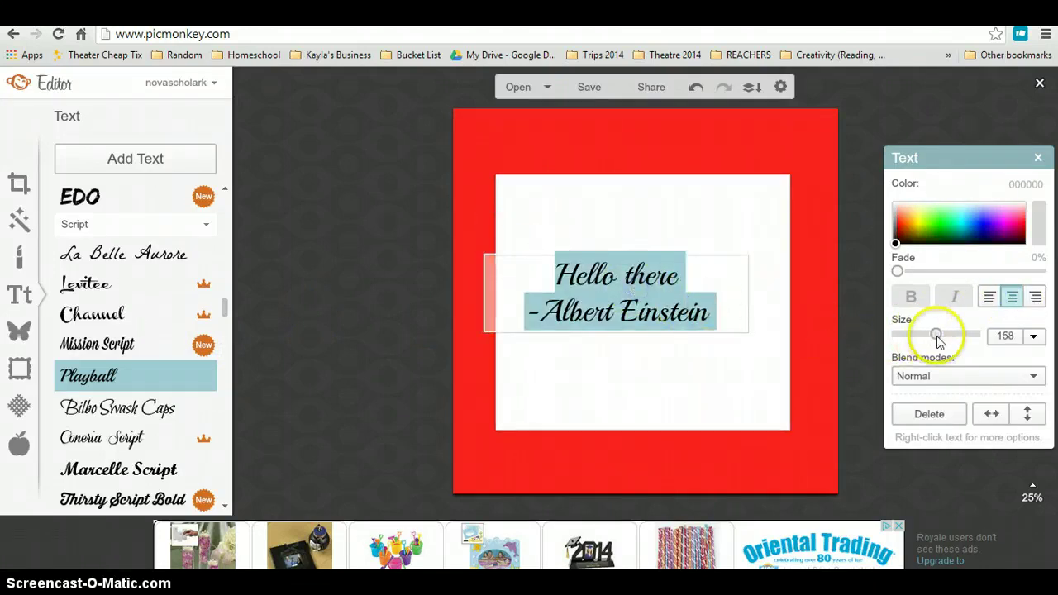
pyautogui.moveTo(937, 336); pyautogui.dragTo(977, 337)
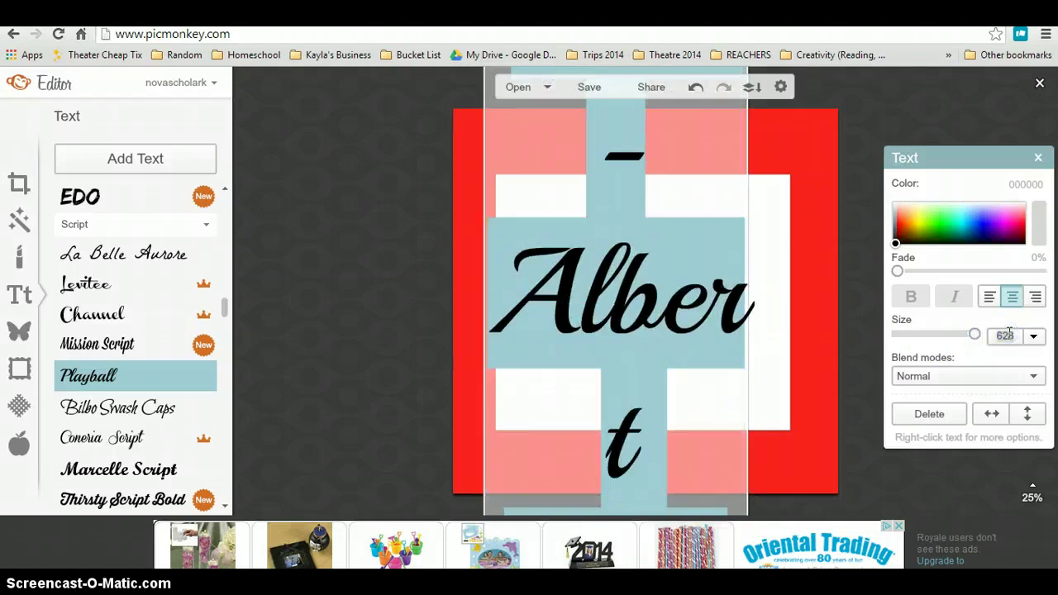
pyautogui.click(1010, 334)
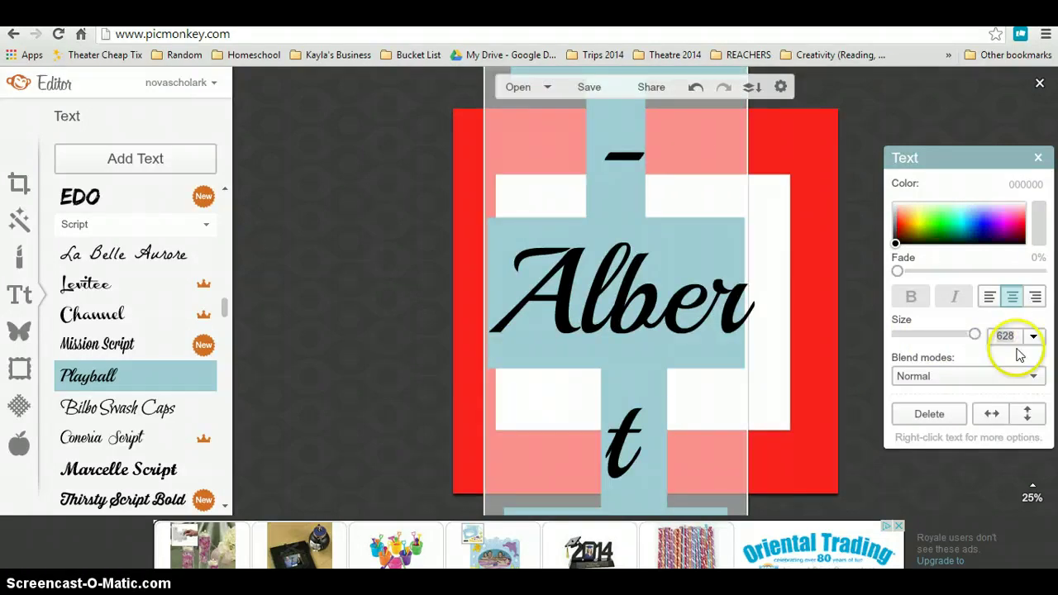
pyautogui.write('700')
pyautogui.press('Return')
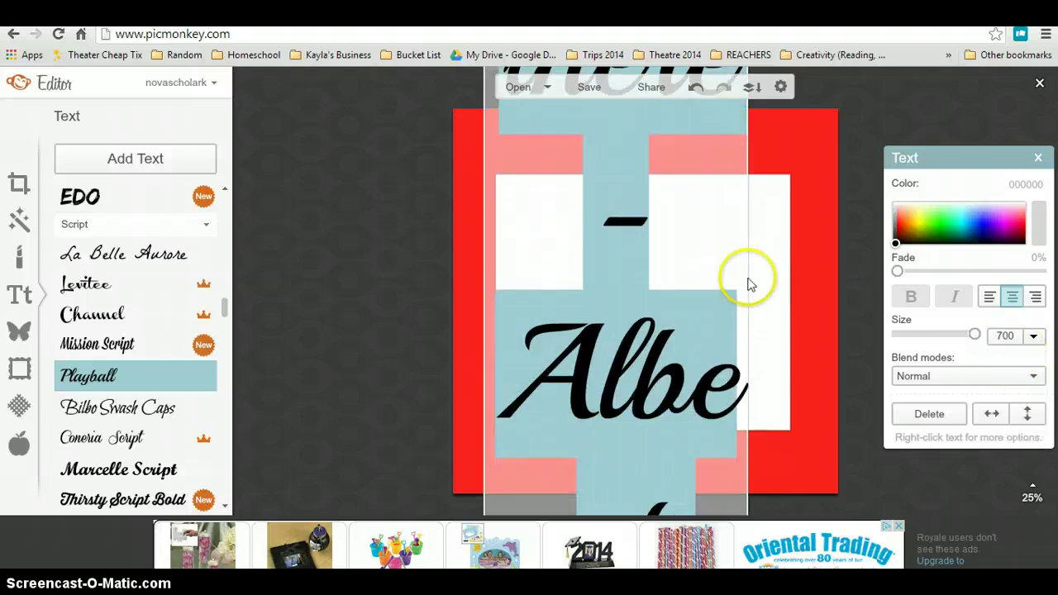
# Step: Widen the text box beyond both canvas edges and shrink its text to size 176, positioned over the white overlay
pyautogui.moveTo(748, 278); pyautogui.dragTo(1004, 243)
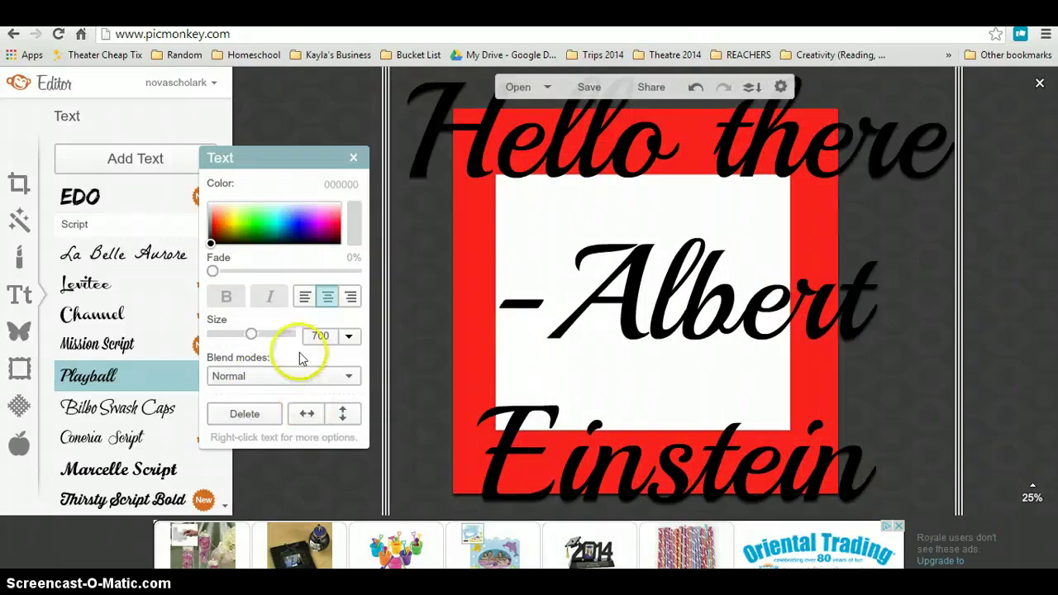
pyautogui.moveTo(252, 335); pyautogui.dragTo(206, 341)
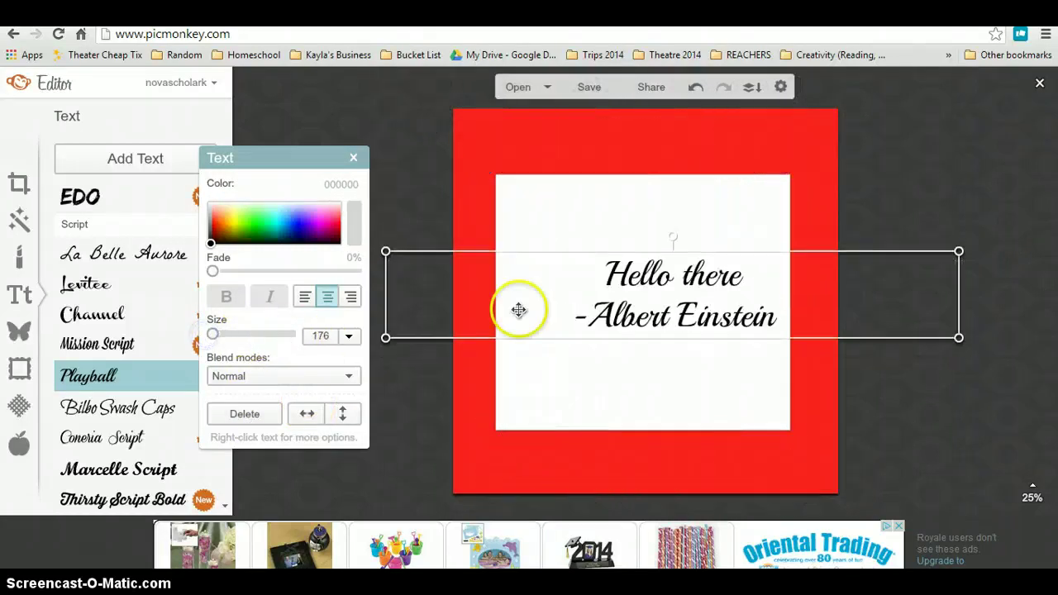
pyautogui.moveTo(671, 315); pyautogui.dragTo(654, 312)
# Step: Deselect the quote text and nudge the white overlay slightly to the right within the red border
pyautogui.click(612, 95)
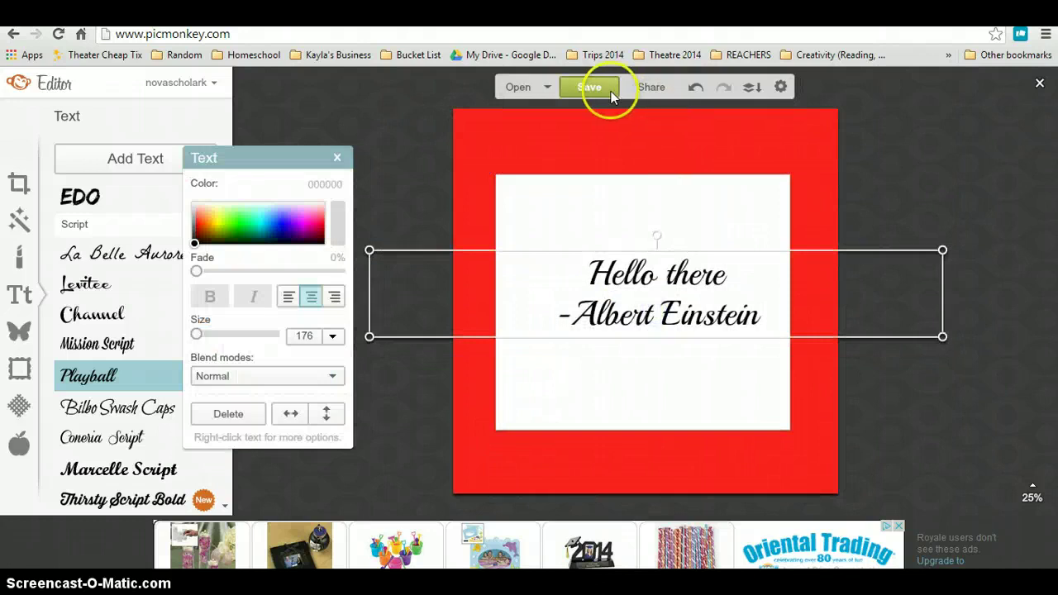
pyautogui.click(417, 144)
pyautogui.click(582, 178)
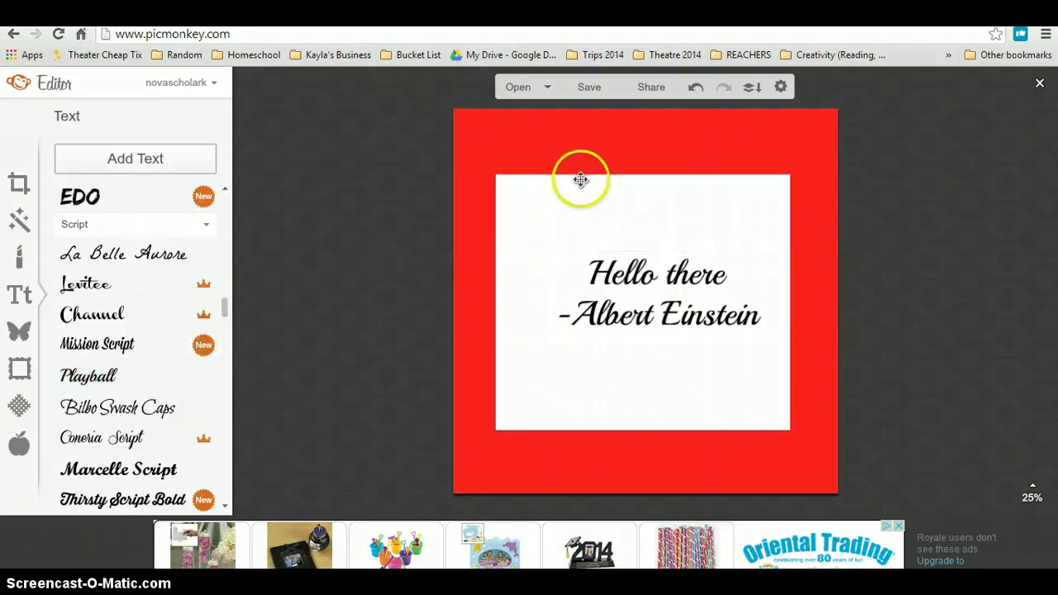
pyautogui.moveTo(585, 188)
pyautogui.mouseDown()
pyautogui.moveTo(586, 163)
pyautogui.moveTo(586, 185)
pyautogui.mouseUp()
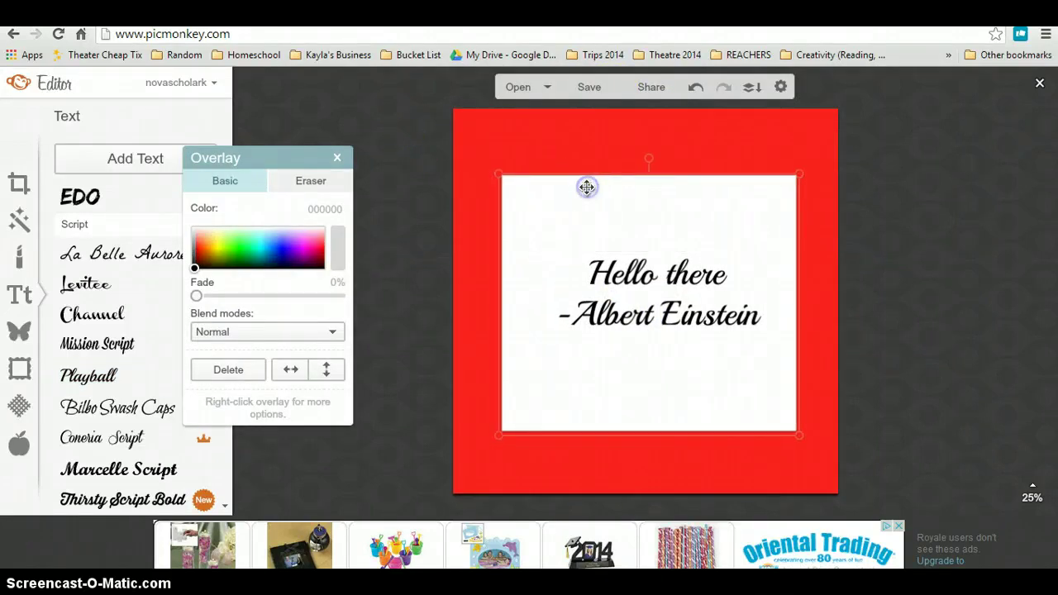
# Step: Open the save settings for the quote graphic and choose the .jpg file format
pyautogui.click(589, 94)
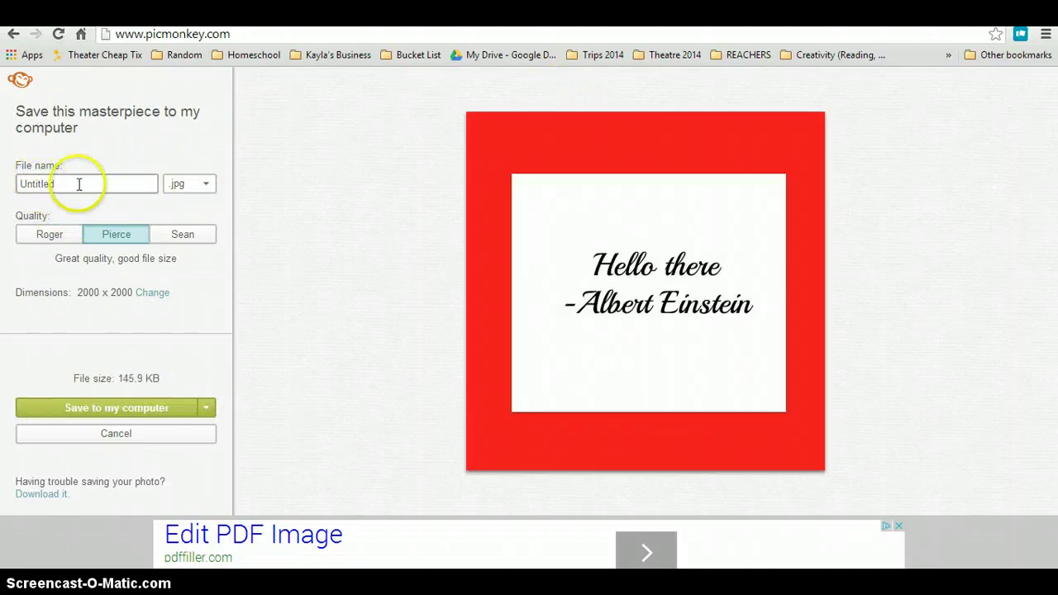
pyautogui.click(199, 185)
pyautogui.click(205, 220)
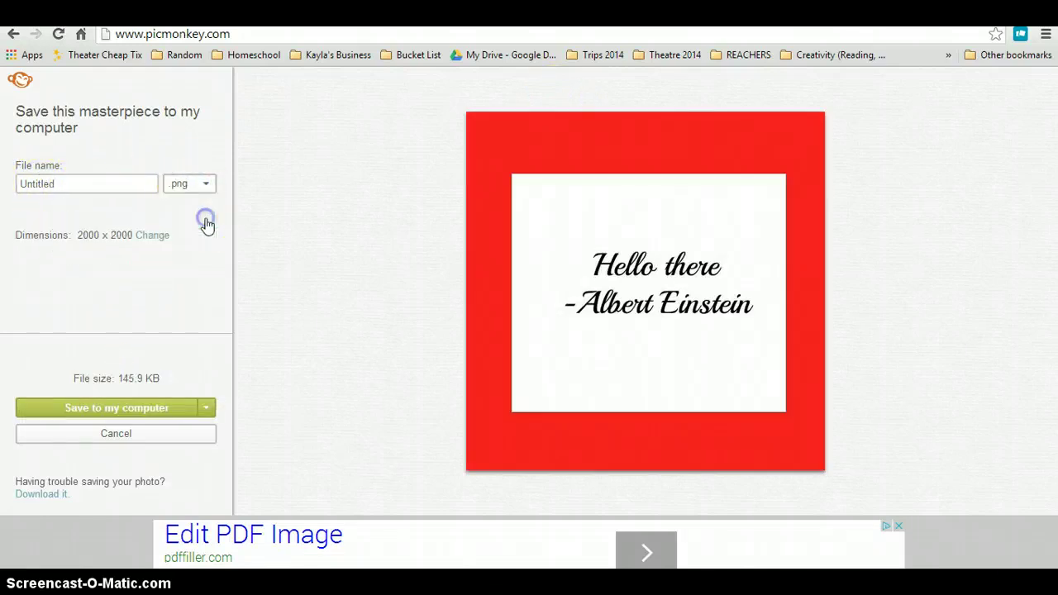
pyautogui.click(178, 185)
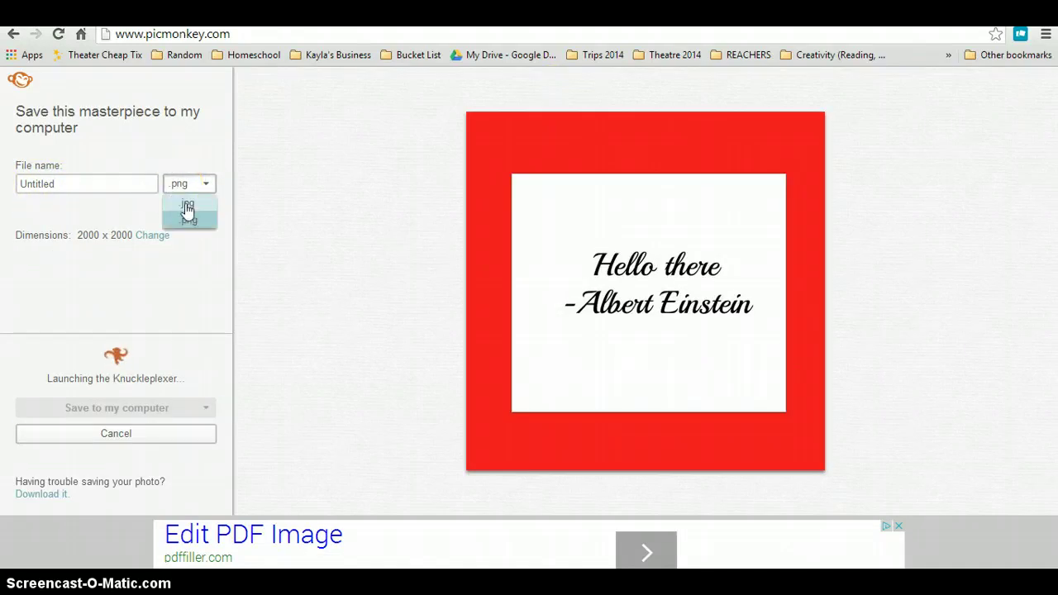
pyautogui.click(180, 182)
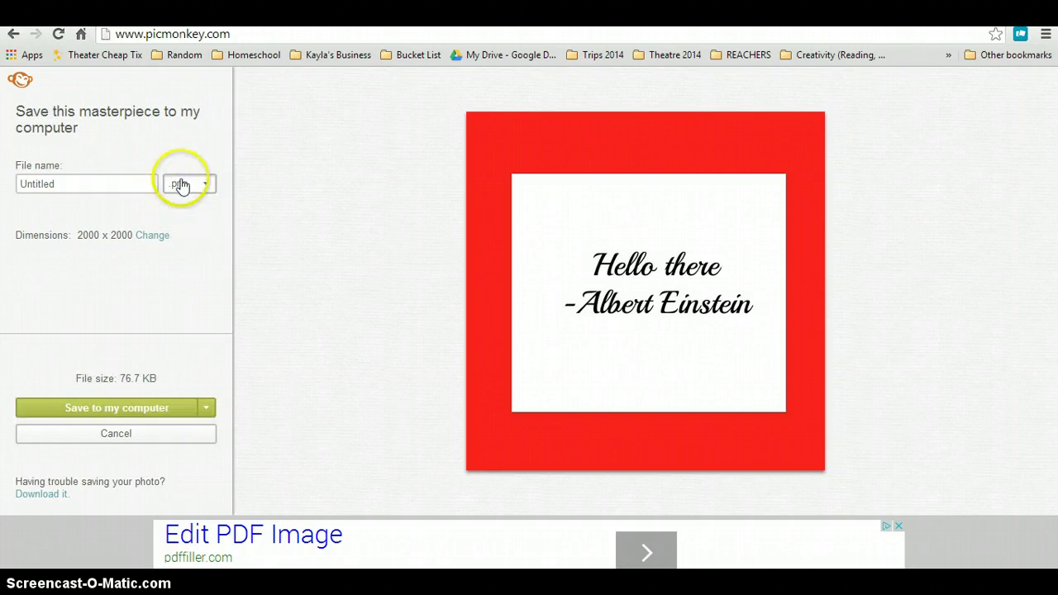
pyautogui.click(191, 204)
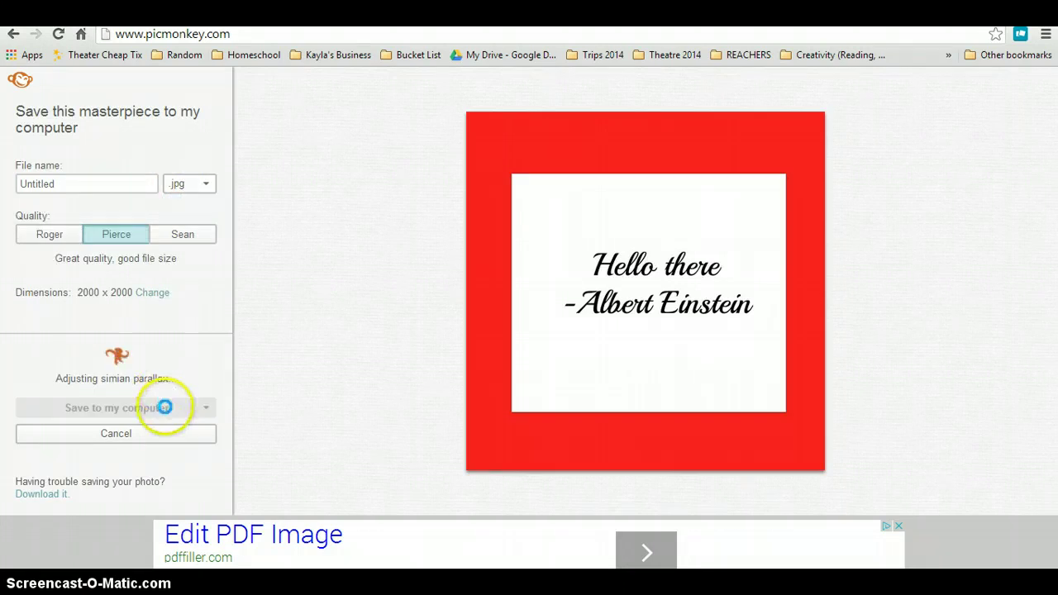